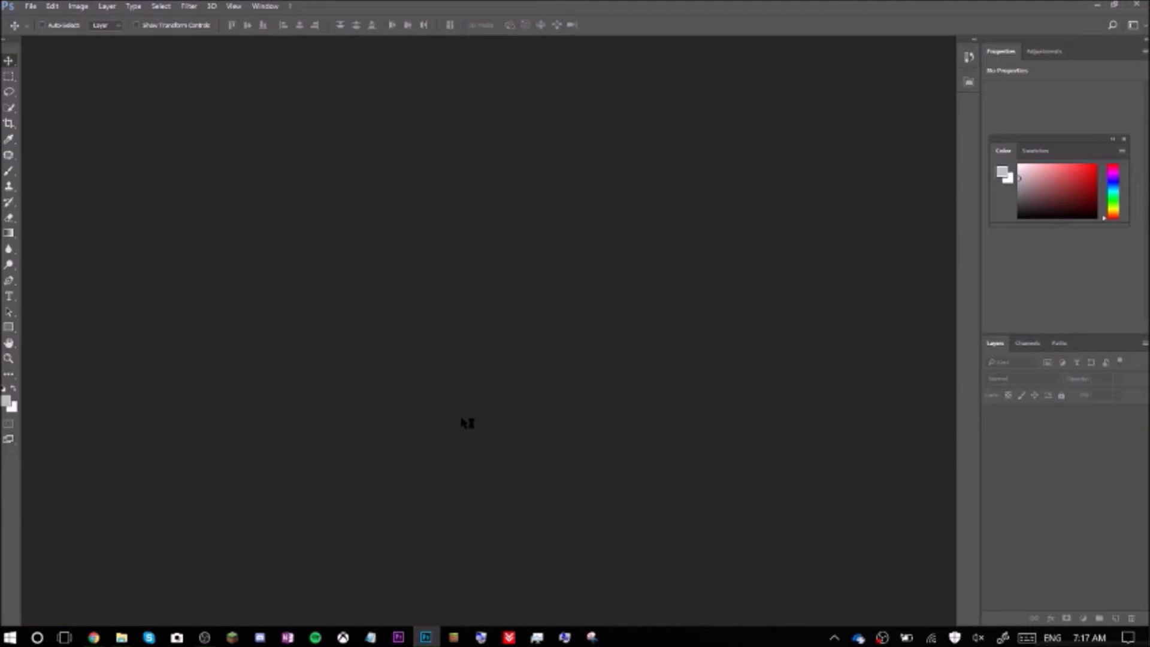
Open windows_xp_original-wallpaper from the Downloads 2 folder.
double_click(467, 423)
left_click(38, 328)
left_click(67, 200)
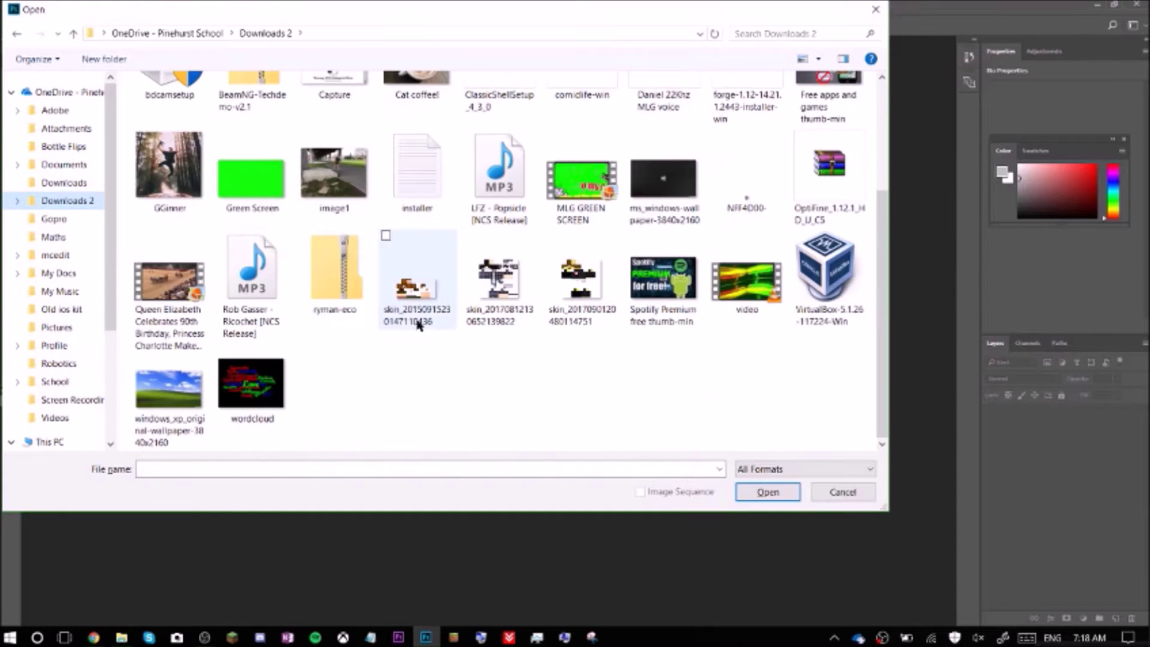
double_click(207, 386)
Open Nyan-Cat-PNG from the Pictures folder.
key("ctrl+o")
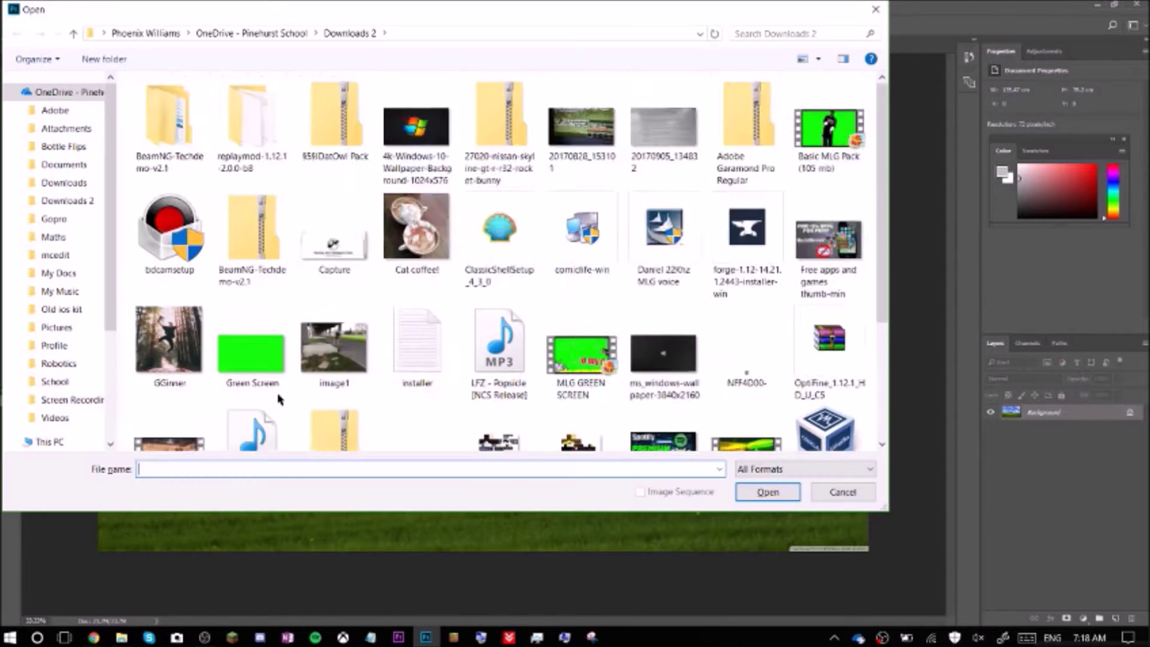
scroll(292, 376, "up", 3)
left_click(56, 327)
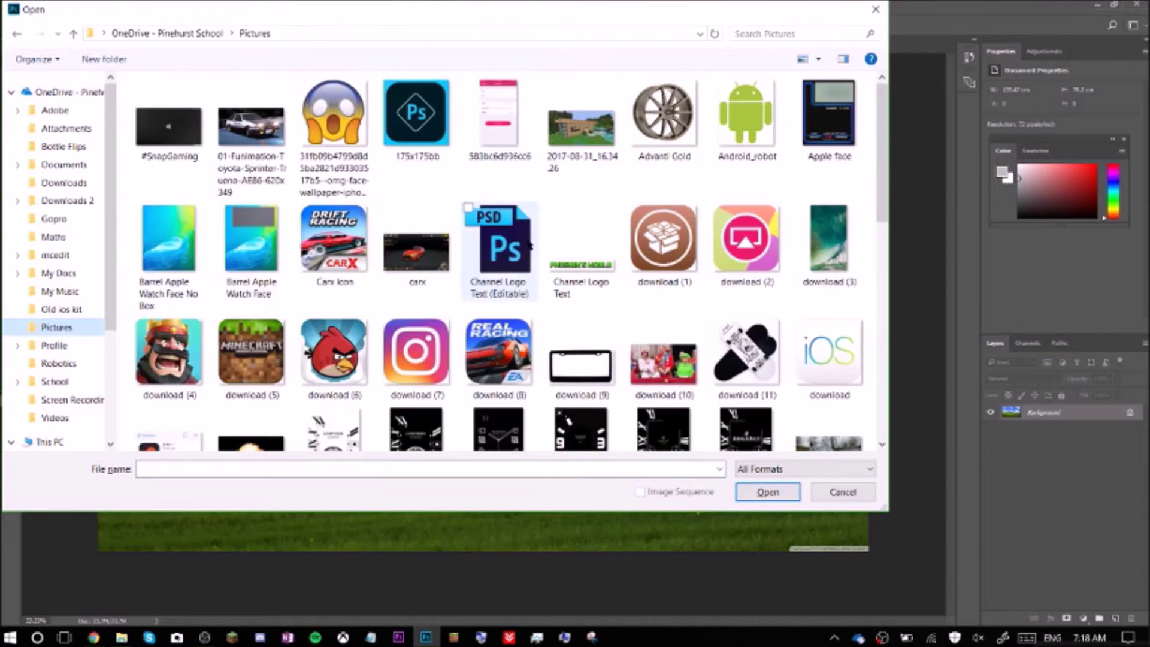
scroll(419, 269, "down", 3)
scroll(803, 240, "down", 5)
double_click(805, 204)
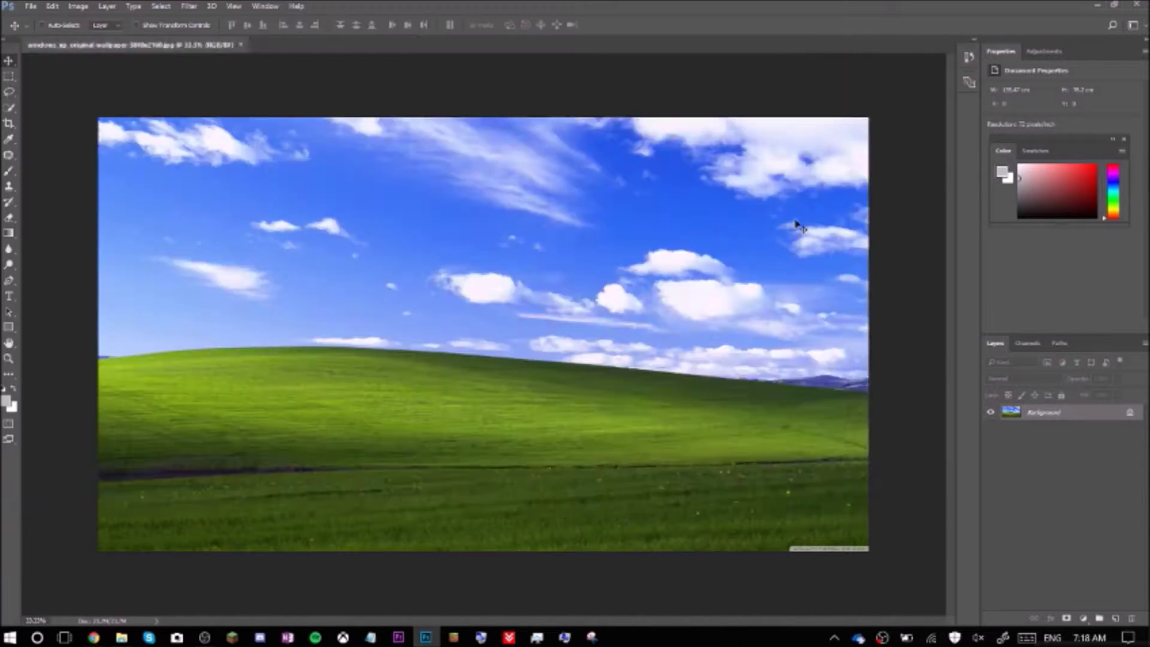
Paste Nyan Cat into the wallpaper and move it to the top-left corner.
key("ctrl+c")
left_click(131, 44)
key("ctrl+v")
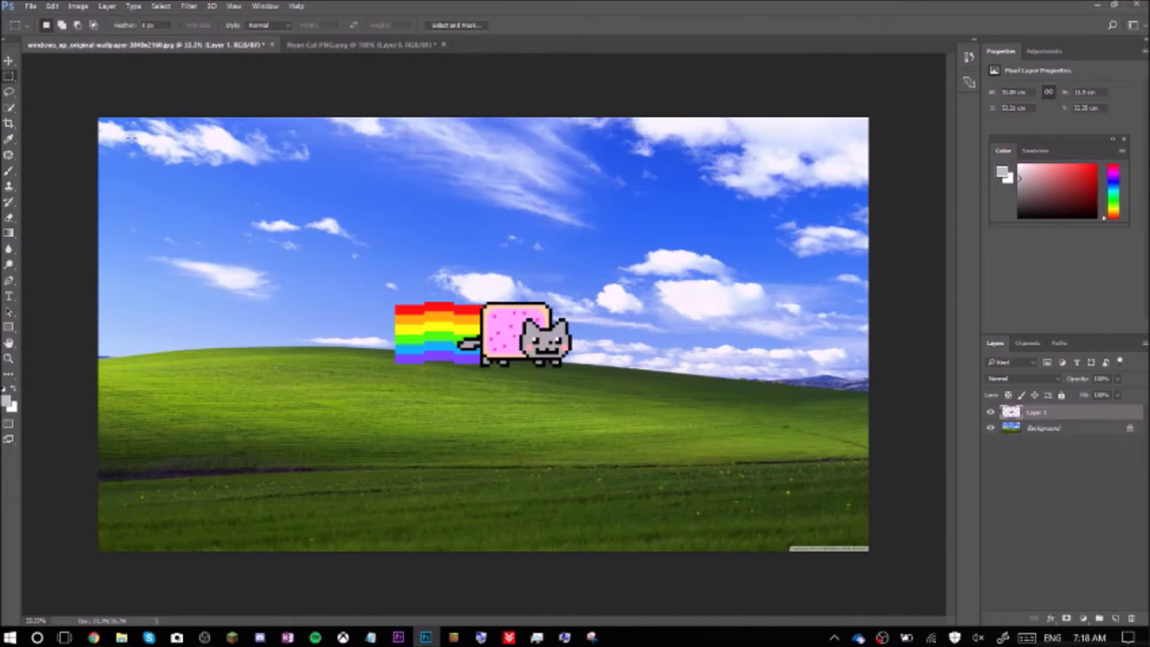
left_click_drag(494, 339, 197, 151)
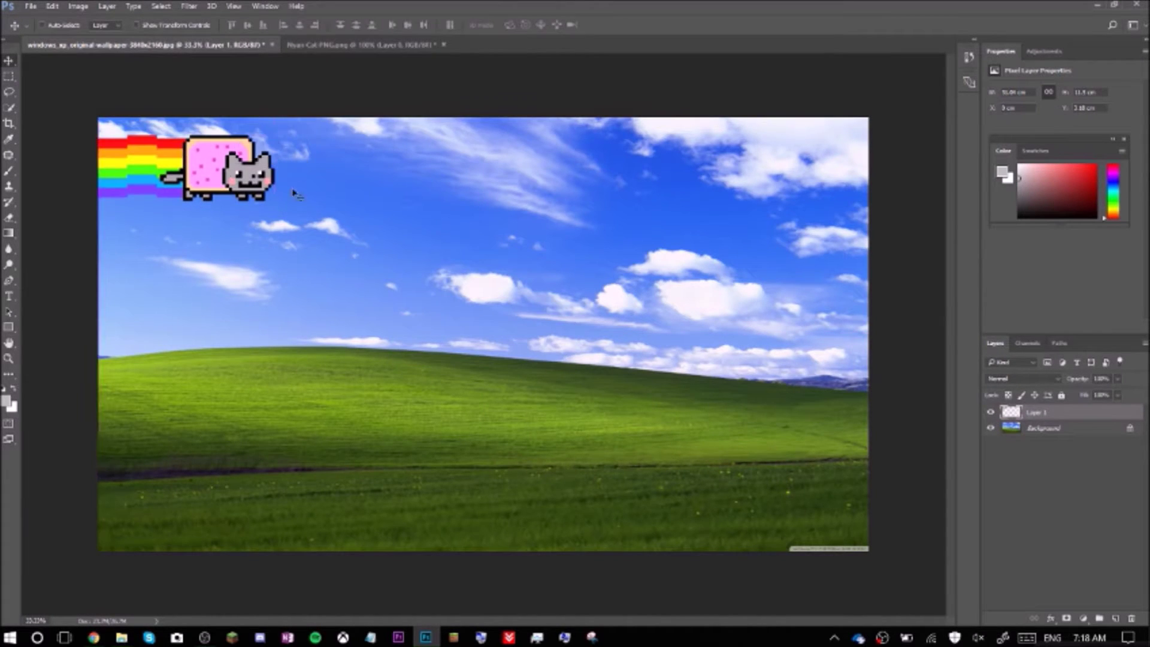
Open the photo of the smiling man from Pictures.
key("ctrl+o")
scroll(479, 270, "down", 5)
scroll(479, 269, "up", 2)
scroll(479, 270, "down", 2)
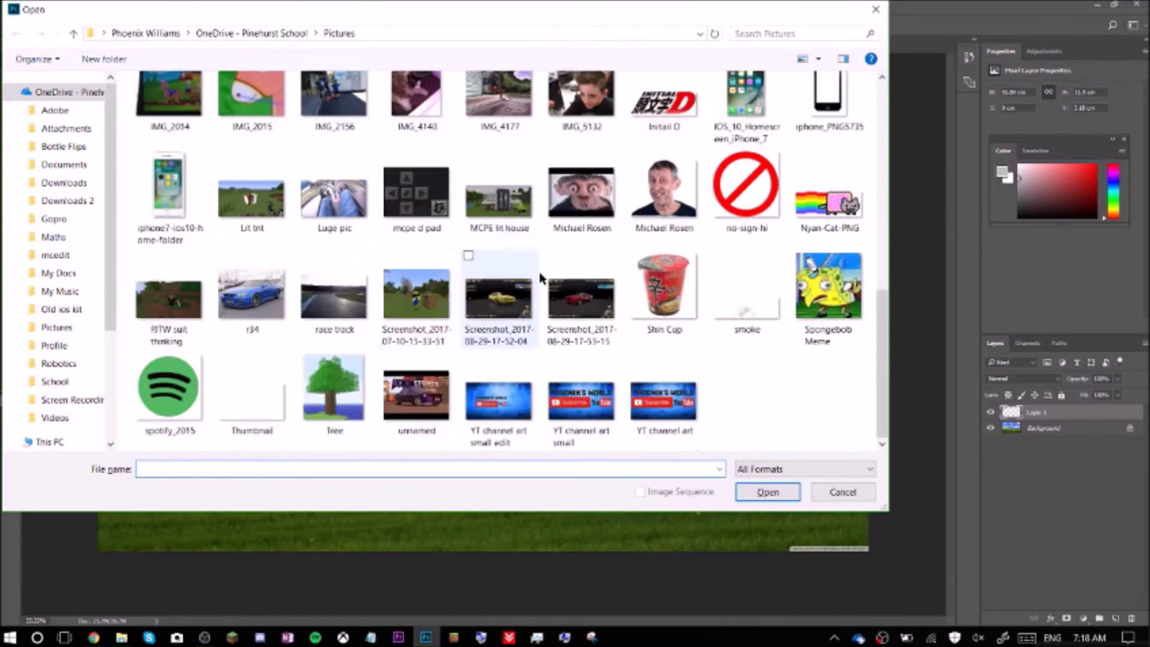
double_click(581, 198)
Cut the man out, paste him into the wallpaper, enlarge him and move him left.
key("ctrl+x")
left_click(144, 44)
key("ctrl+v")
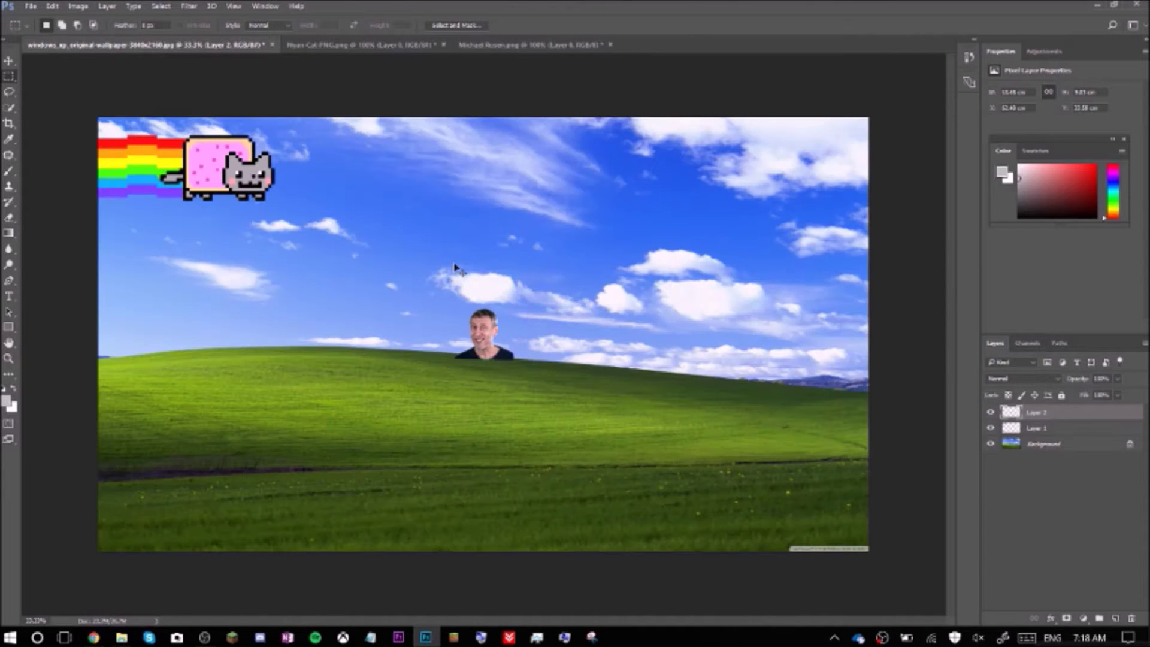
left_click_drag(515, 306, 652, 190)
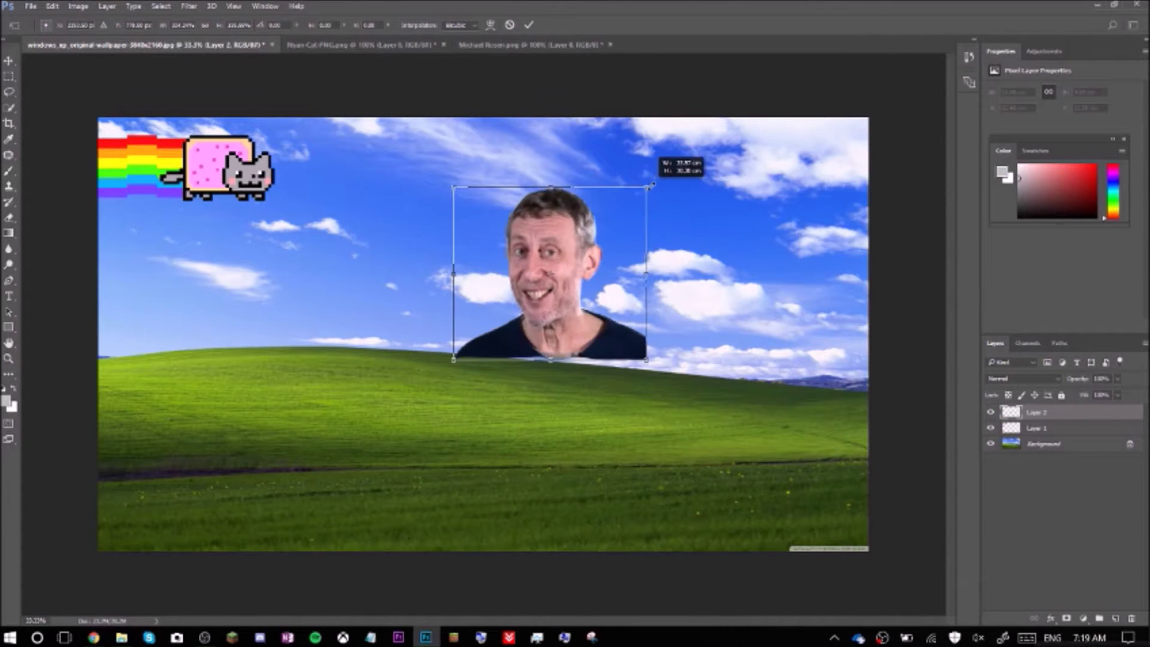
key("Return")
left_click_drag(554, 235, 442, 223)
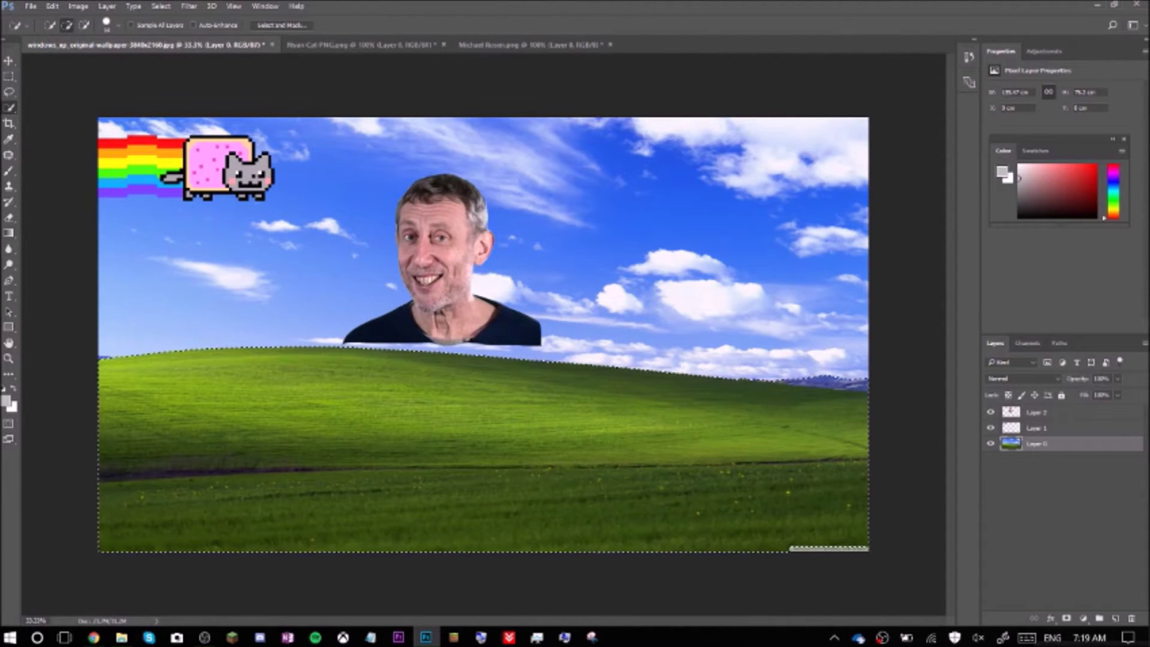
Put the grassy hill on its own layer and move the man to peek over it at the right edge.
key("ctrl+x")
key("ctrl+v")
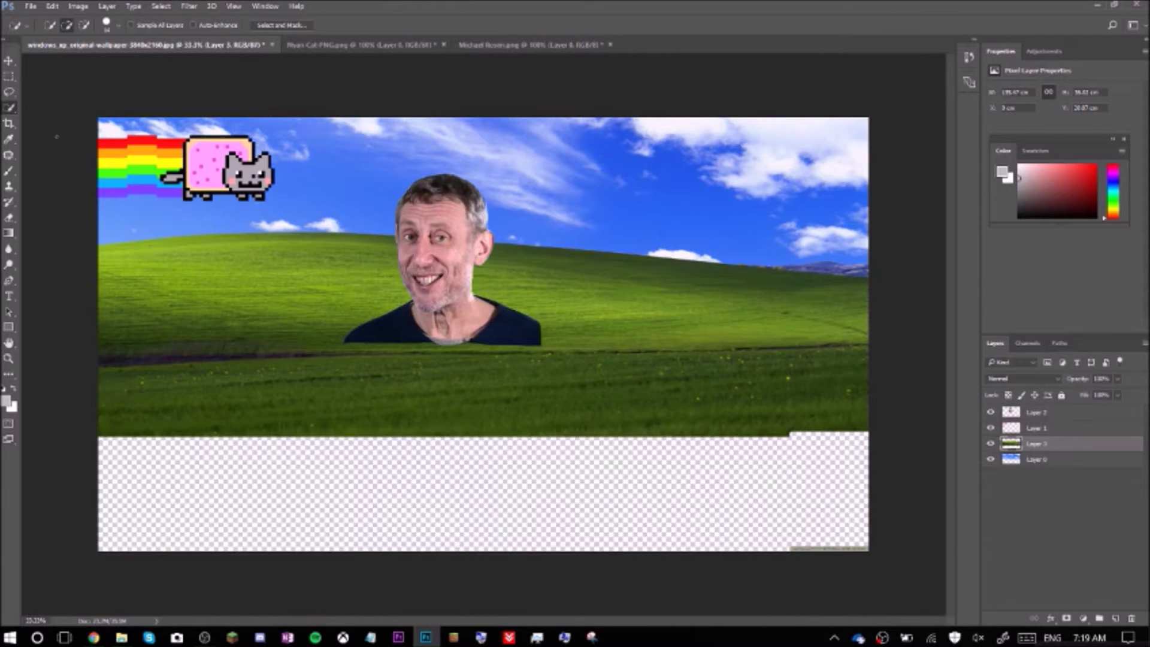
key("v")
left_click_drag(182, 335, 182, 450)
left_click_drag(485, 574, 168, 533)
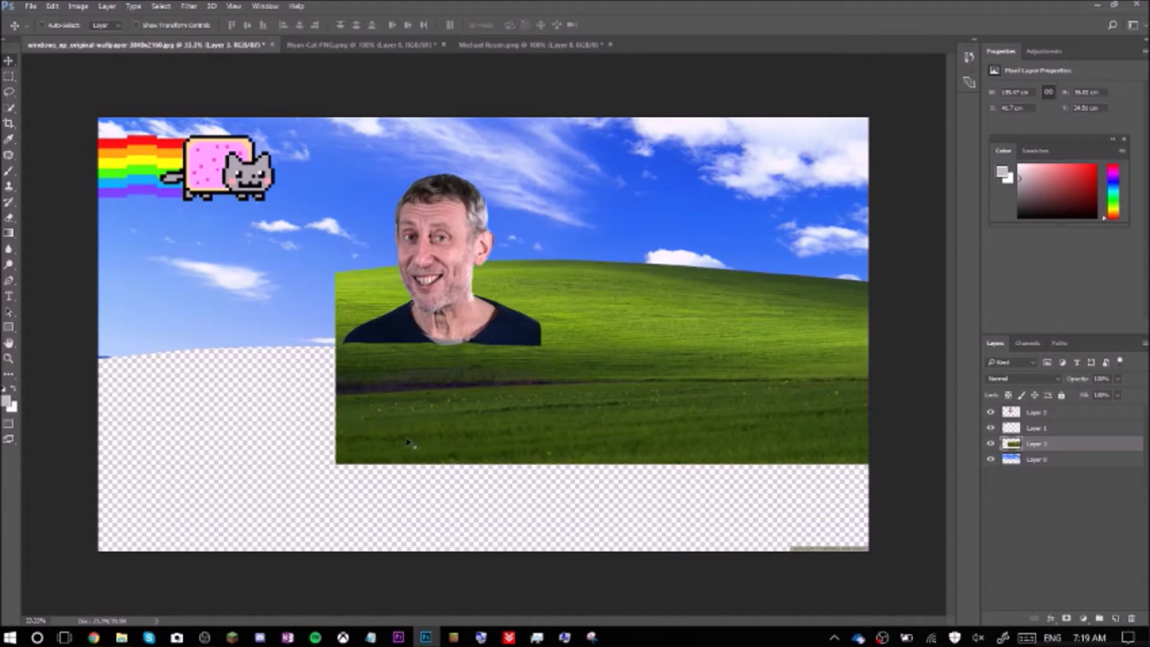
left_click_drag(205, 490, 240, 478)
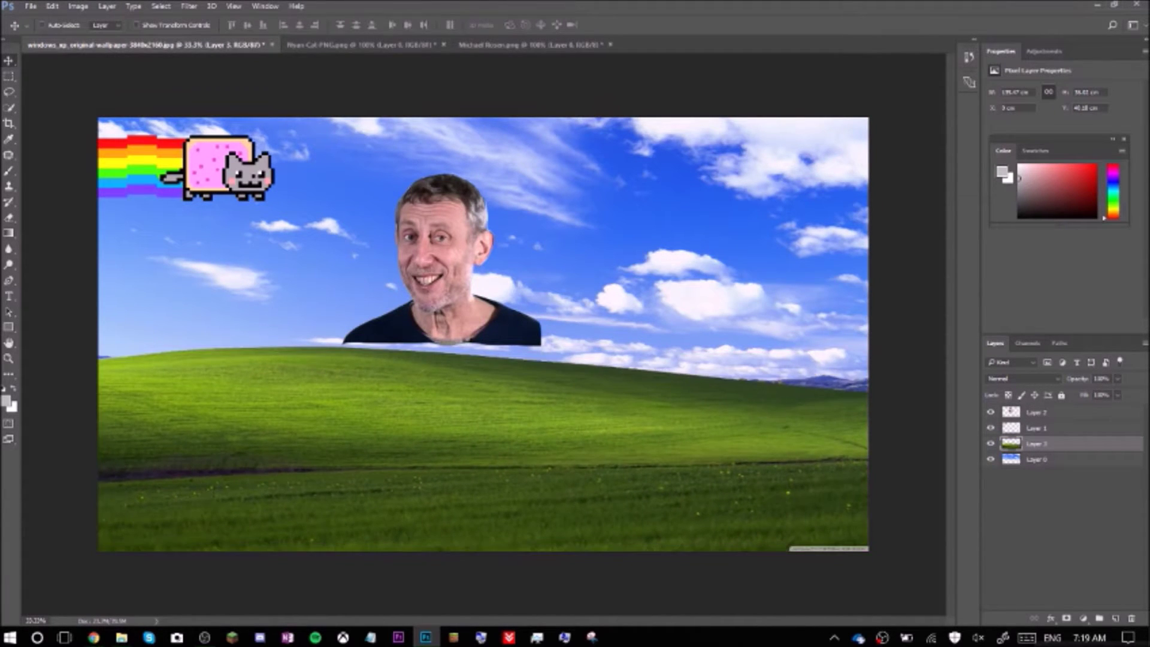
left_click_drag(476, 289, 767, 289)
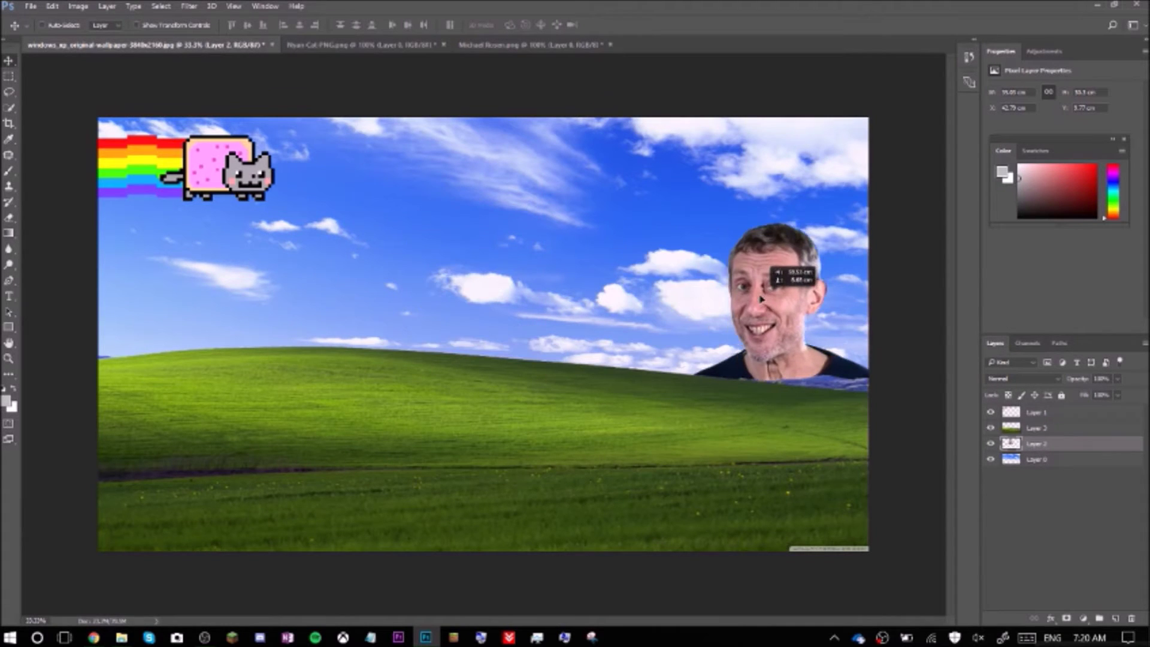
mouse_move(803, 309)
left_mouse_down()
mouse_move(231, 257)
mouse_move(527, 270)
mouse_move(821, 360)
mouse_move(791, 297)
left_mouse_up()
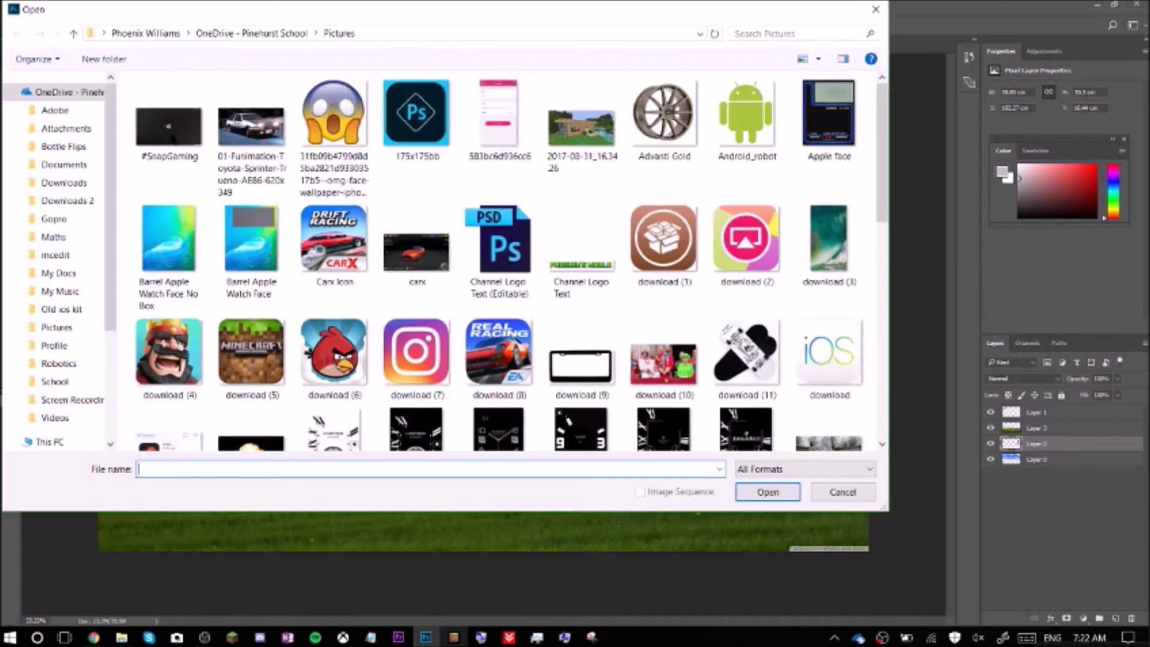
Open saladfingers1, MLG Frog and Spongebob Meme together from Pictures.
scroll(498, 257, "down", 3)
scroll(497, 258, "down", 5)
left_click(741, 198)
left_click(499, 294, "shift")
left_click(747, 197)
left_click(499, 293, "ctrl")
scroll(420, 359, "up", 5)
scroll(403, 379, "up", 5)
scroll(402, 378, "down", 5)
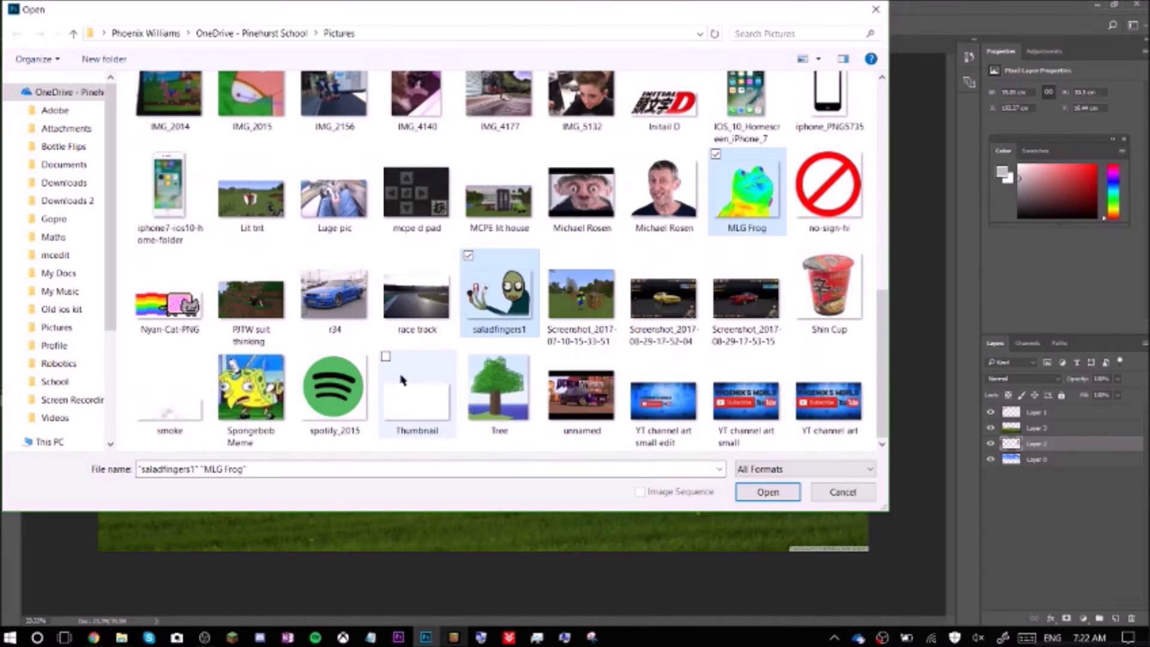
left_click(259, 383, "ctrl")
key("Return")
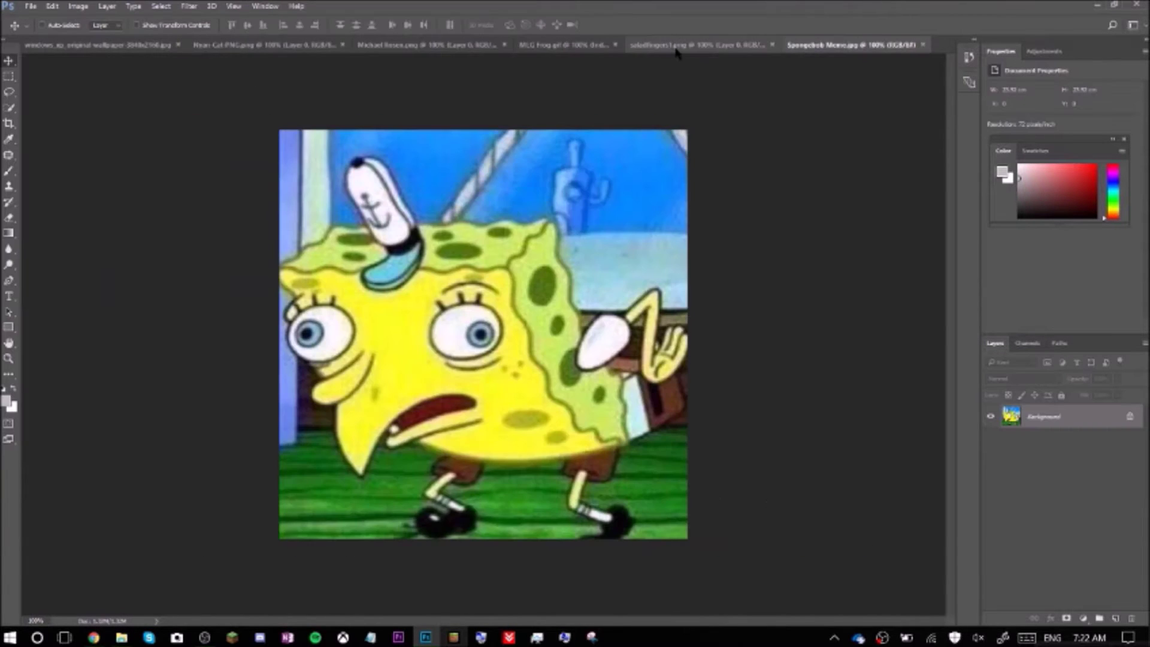
Bring Salad Fingers into the wallpaper, enlarge him and place him behind the hill on the left.
left_click(676, 48)
left_click_drag(720, 564, 317, 302)
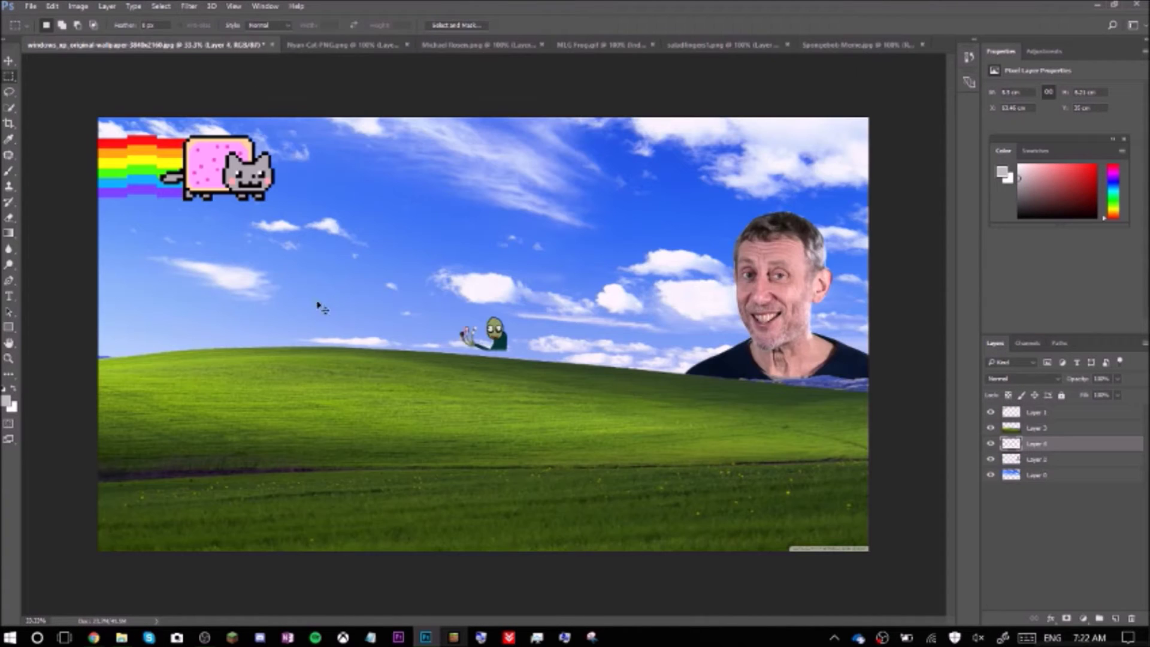
left_click_drag(453, 306, 313, 175)
key("Return")
mouse_move(473, 281)
left_mouse_down()
mouse_move(483, 289)
mouse_move(269, 287)
left_mouse_up()
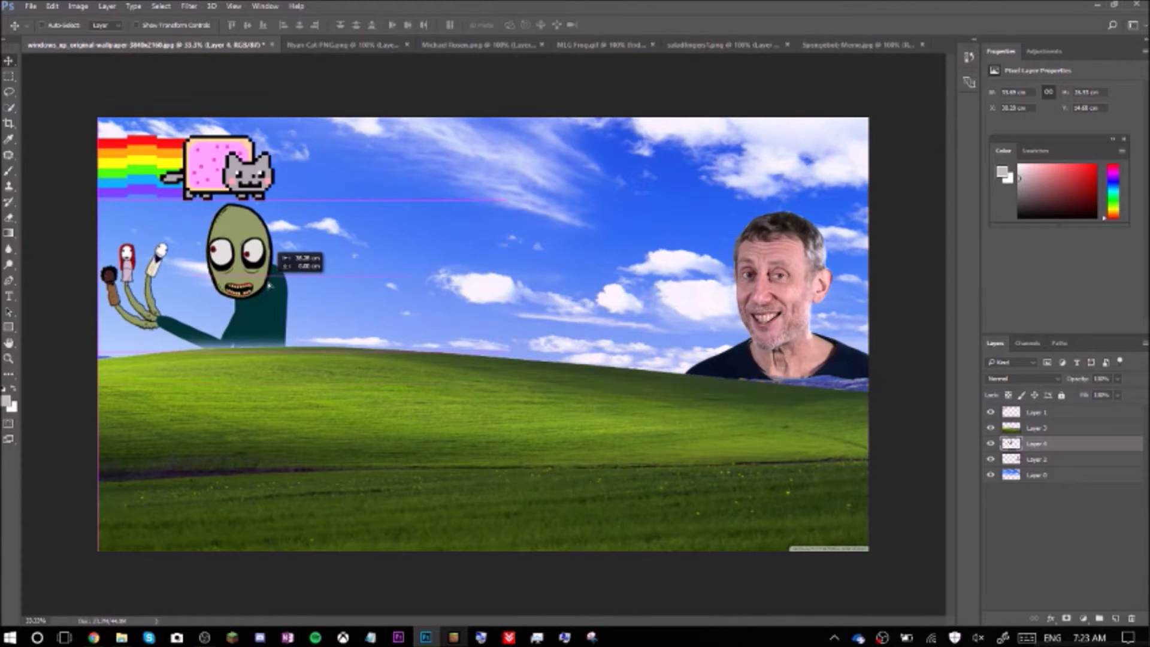
left_click_drag(235, 252, 264, 268)
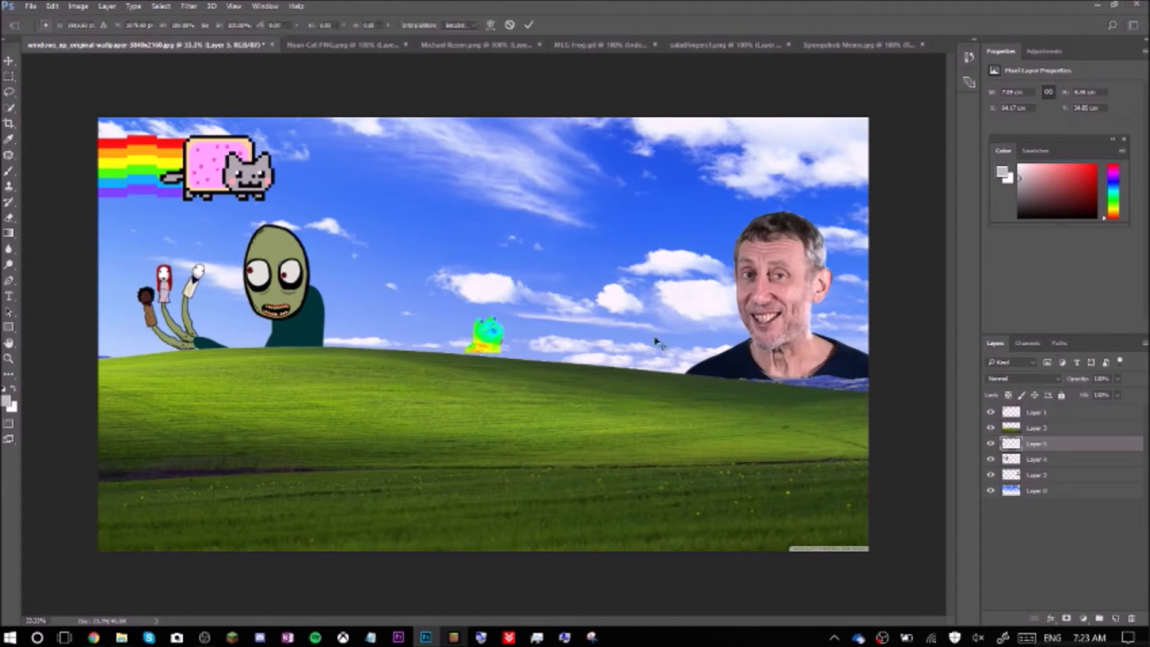
Enlarge the rainbow frog and set it on the hilltop.
left_click_drag(505, 316, 604, 239)
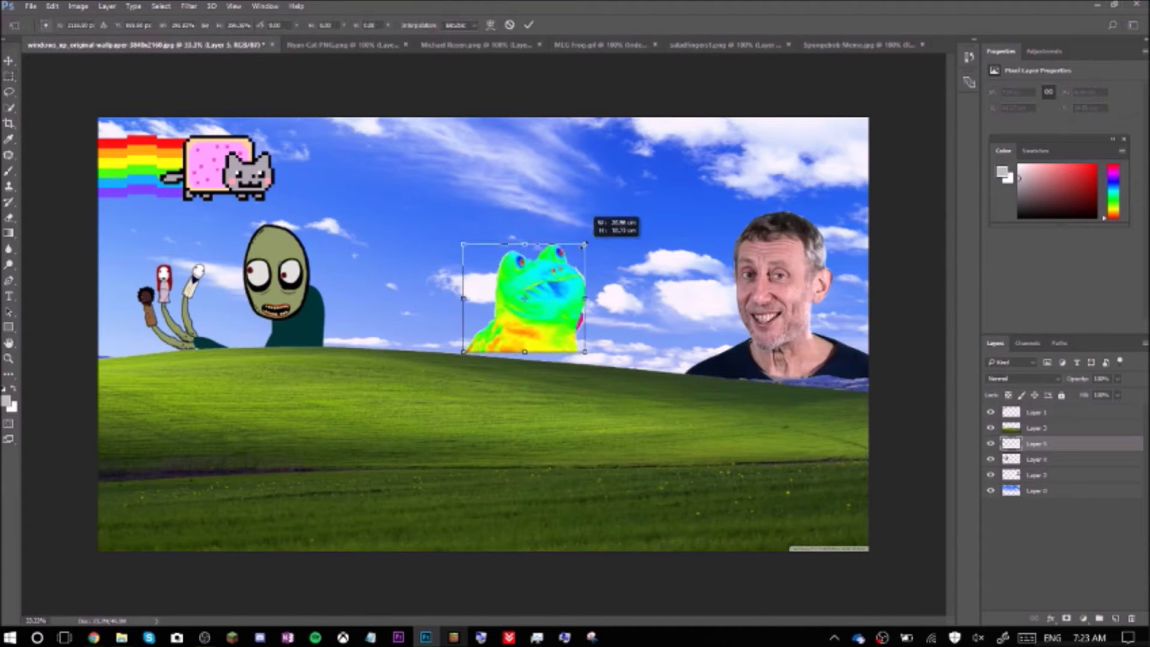
key("Return")
mouse_move(528, 336)
left_mouse_down()
mouse_move(527, 348)
mouse_move(416, 339)
left_mouse_up()
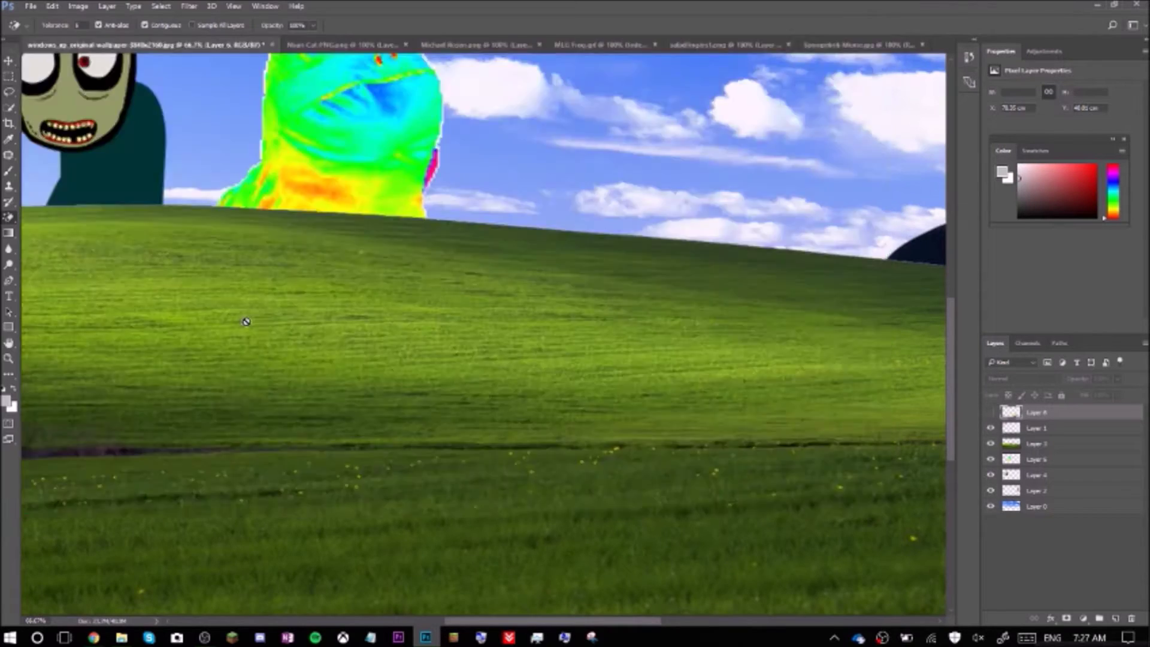
Paste SpongeBob into the wallpaper and stand him on the grass at lower right.
key("ctrl+v")
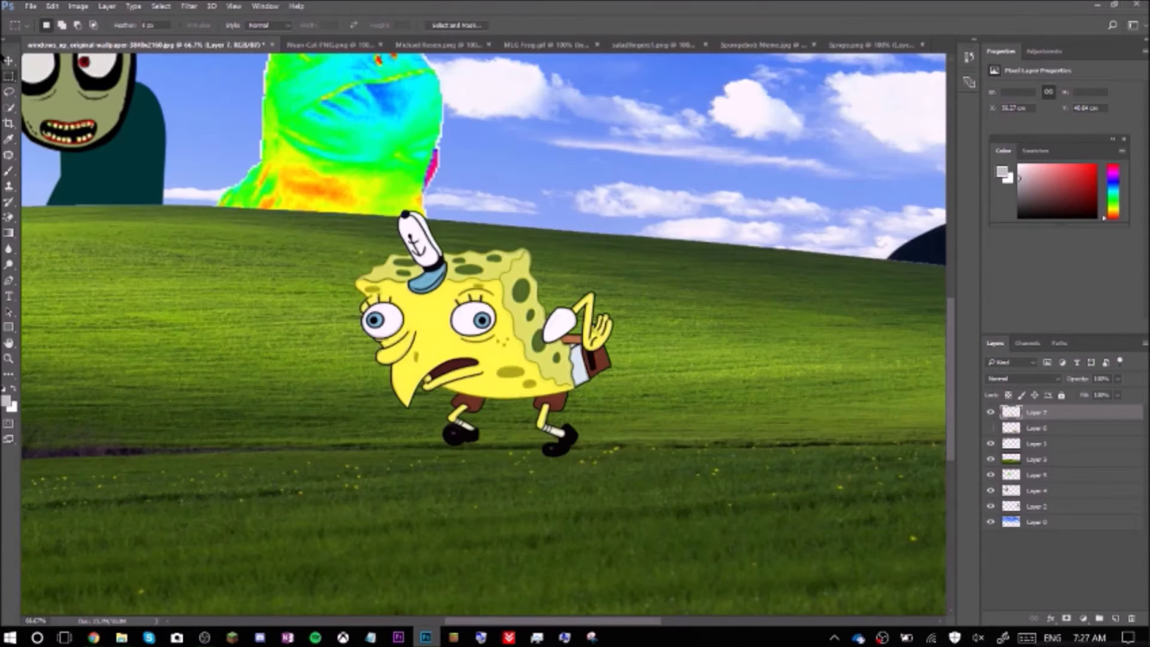
key("ctrl+minus")
mouse_move(485, 344)
left_mouse_down()
mouse_move(863, 450)
mouse_move(764, 386)
left_mouse_up()
key("ctrl+minus")
mouse_move(671, 446)
left_mouse_down()
mouse_move(779, 390)
mouse_move(746, 446)
left_mouse_up()
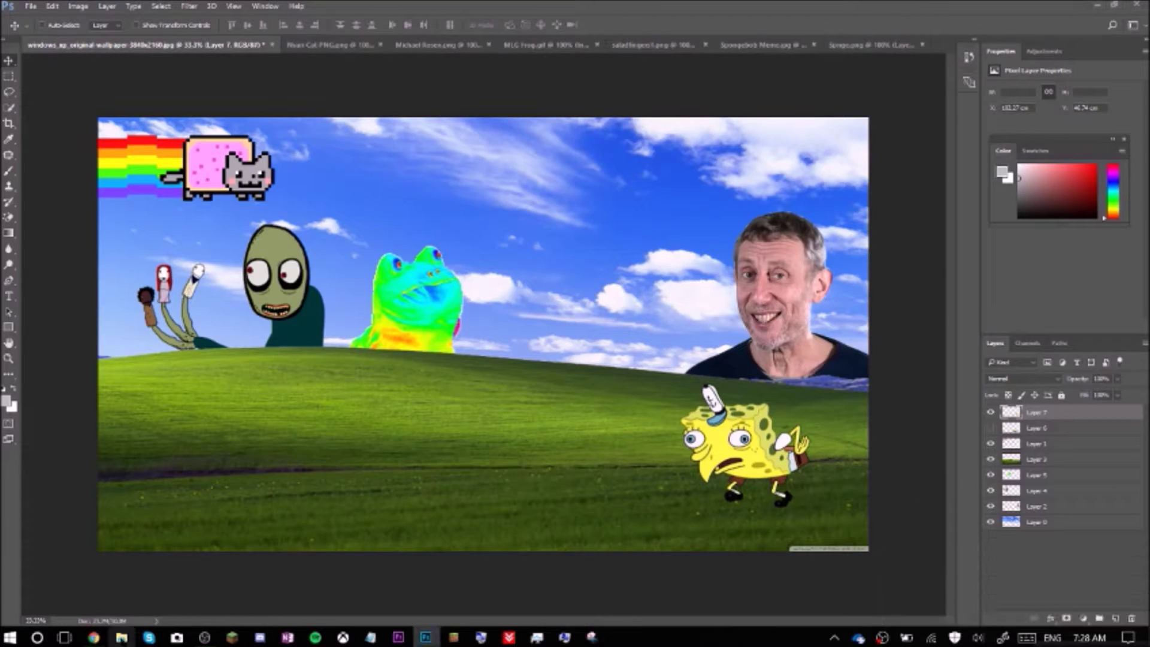
key("BackSpace")
key("BackSpace")
key("BackSpace")
Search Google Images for 'cat meme png'.
type("cat meme")
key("Return")
type("png")
key("Return")
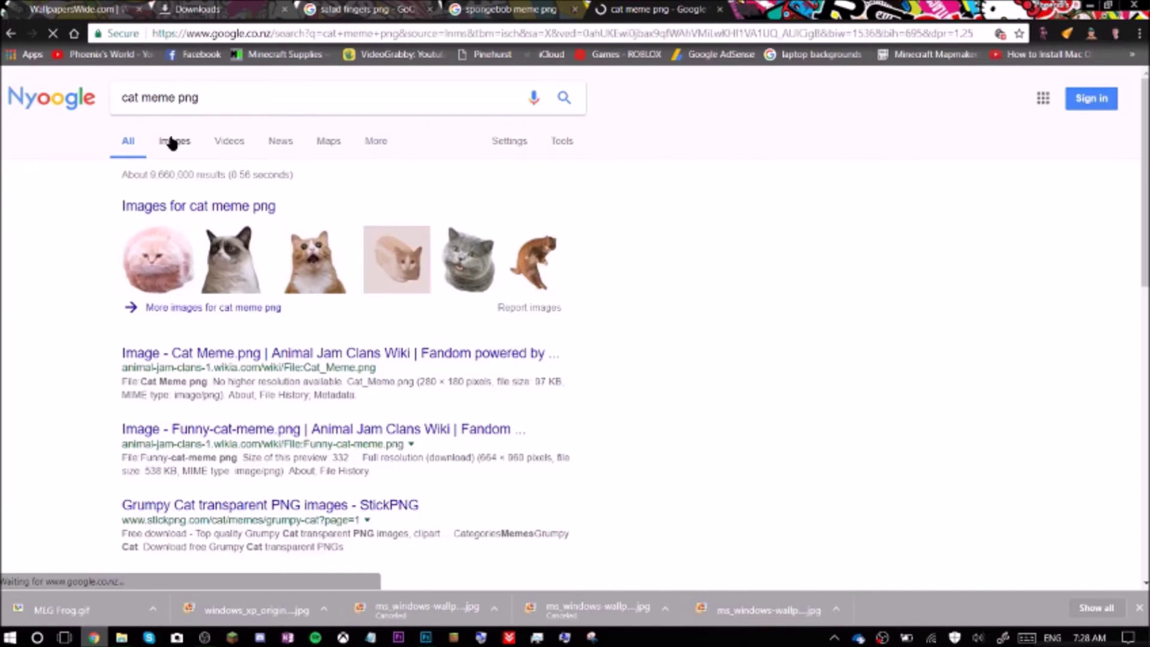
left_click(173, 141)
Save the fluffy cat picture as 'Flying Cat'.
left_click(69, 294)
right_click(315, 362)
left_click(364, 497)
type("Flying Ca")
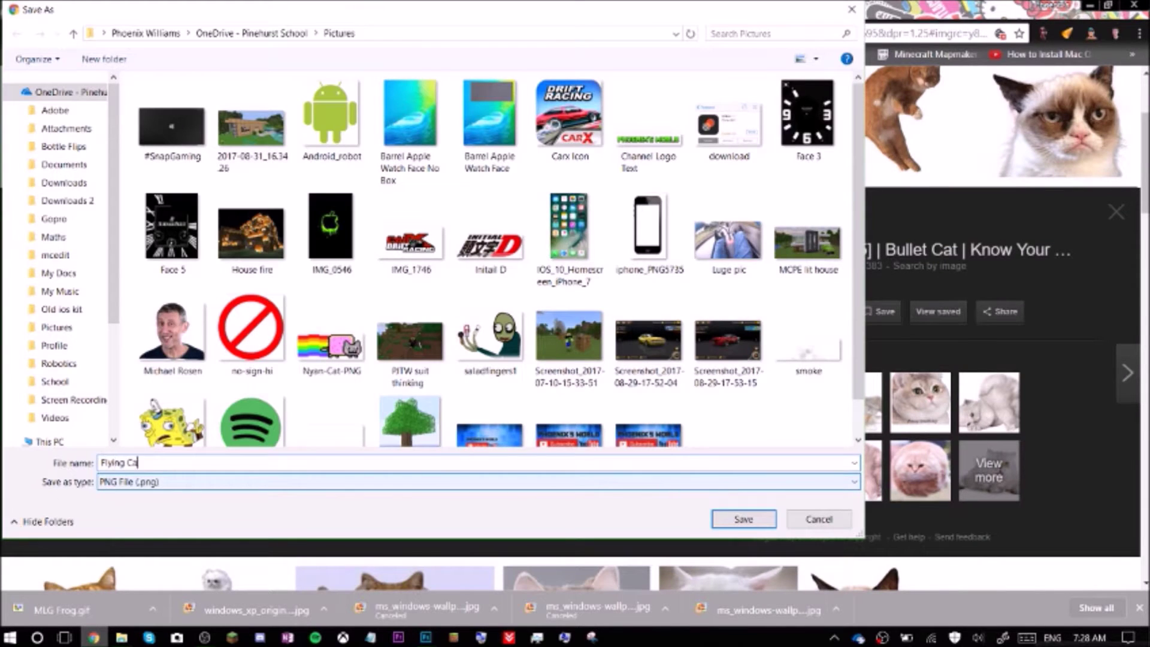
key("Return")
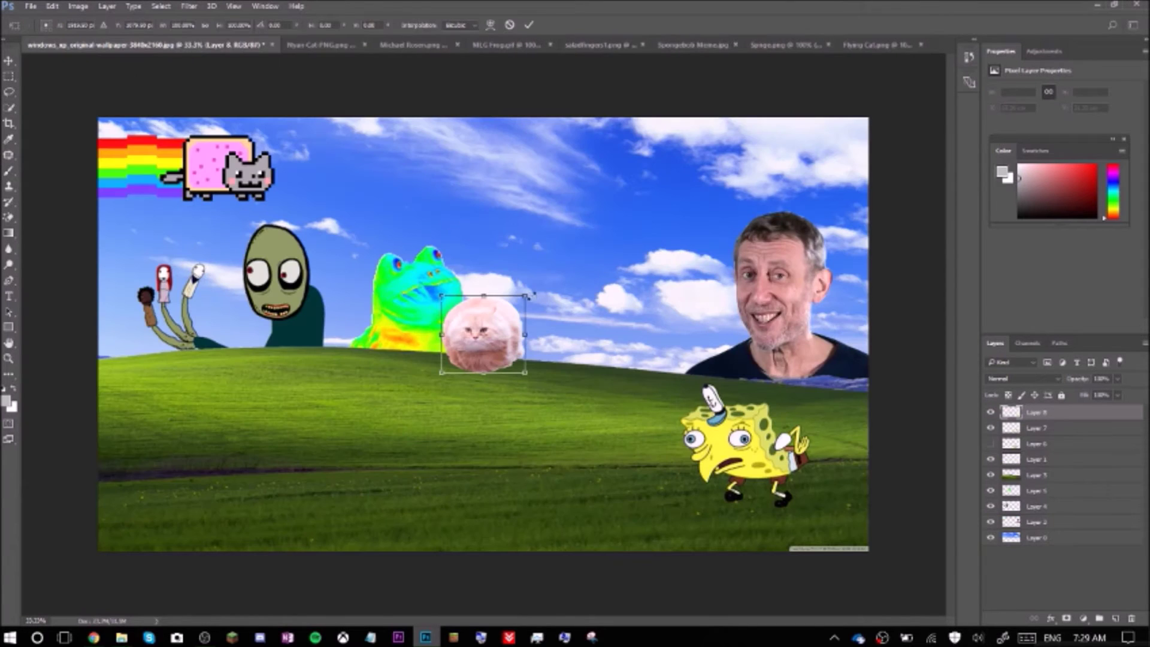
Enlarge the fluffy cat and place it on the grass at lower left.
left_click_drag(532, 293, 584, 243)
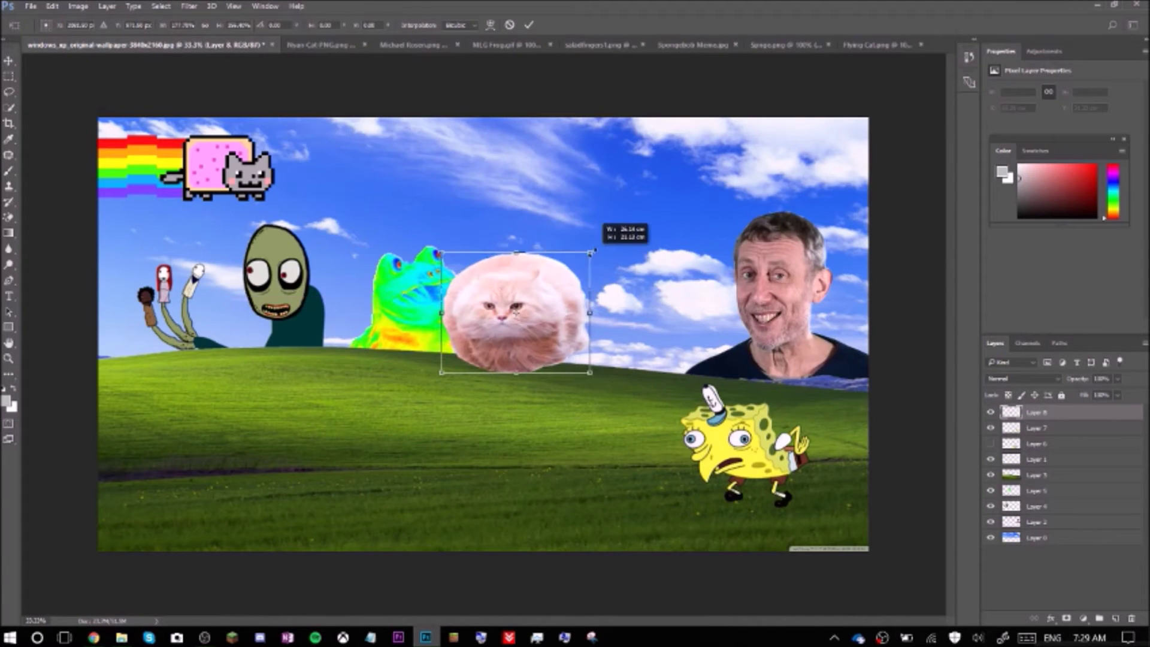
key("Return")
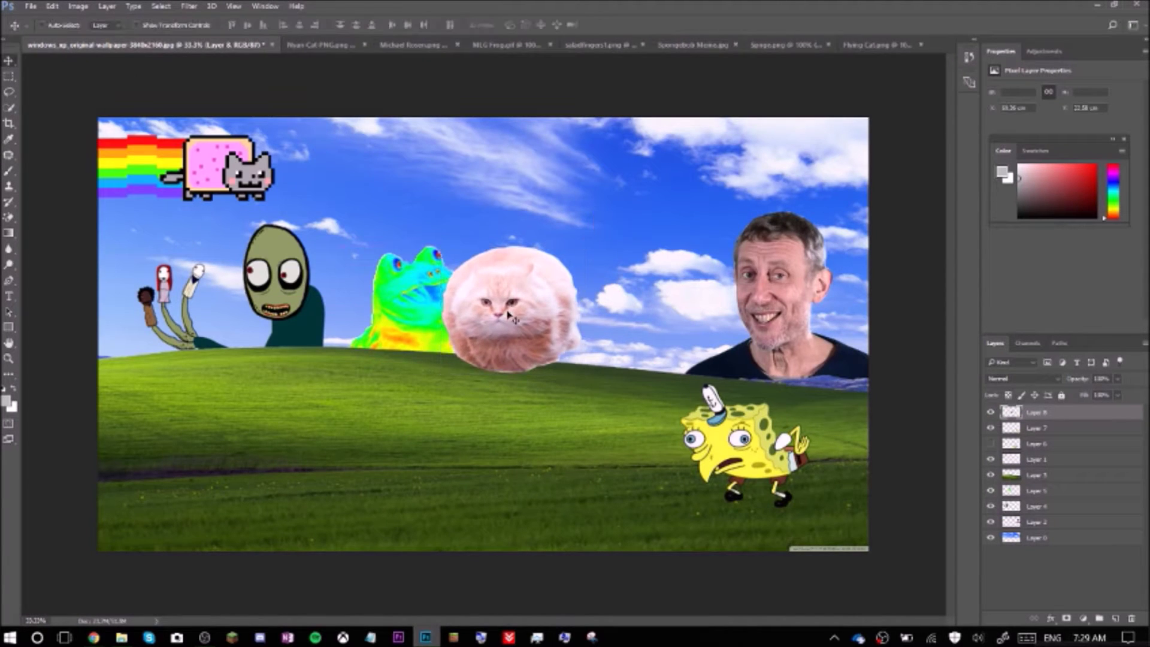
left_click_drag(508, 311, 200, 449)
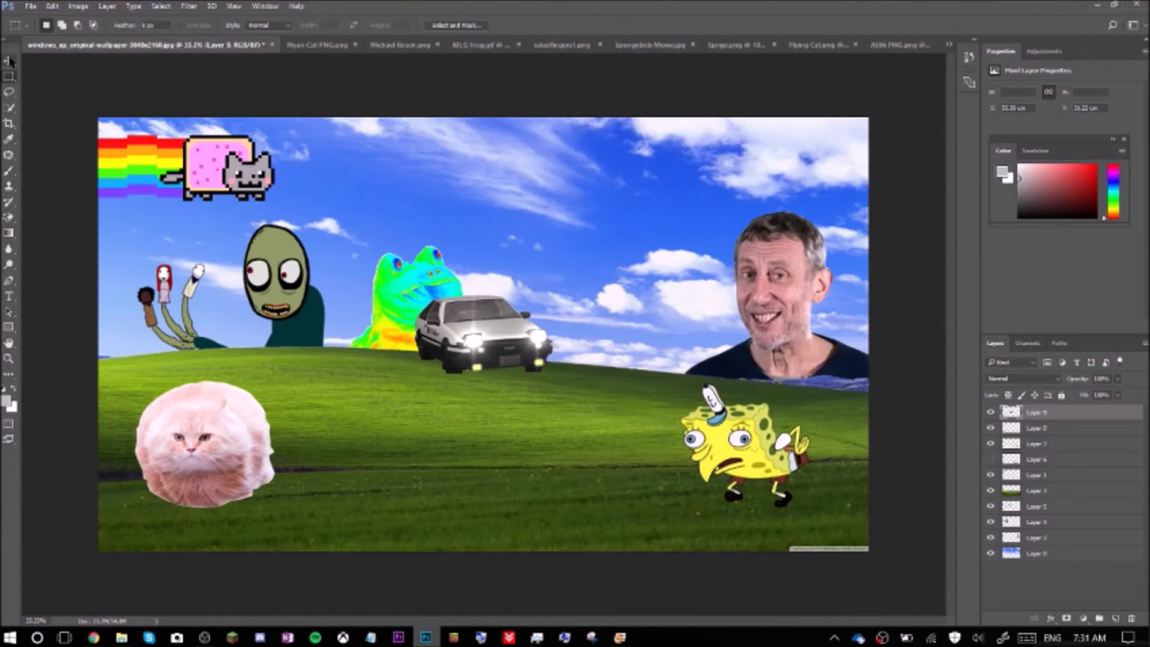
Move the white car onto the hill left of centre.
left_click(10, 60)
mouse_move(491, 311)
left_mouse_down()
mouse_move(351, 351)
mouse_move(432, 347)
left_mouse_up()
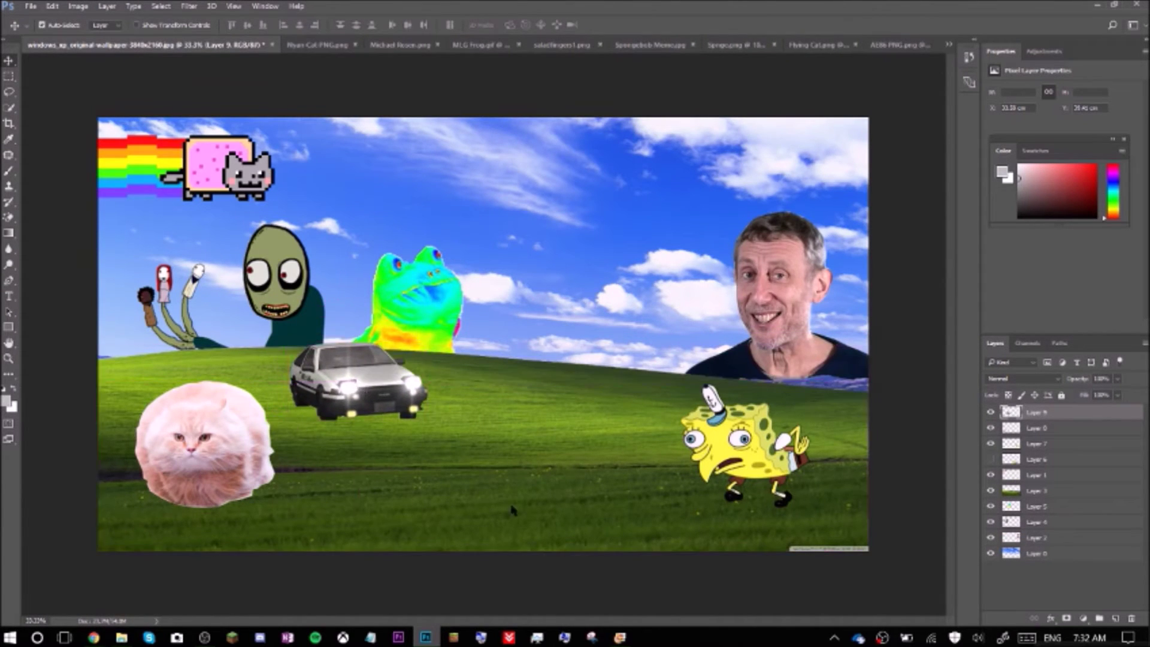
key("ctrl+o")
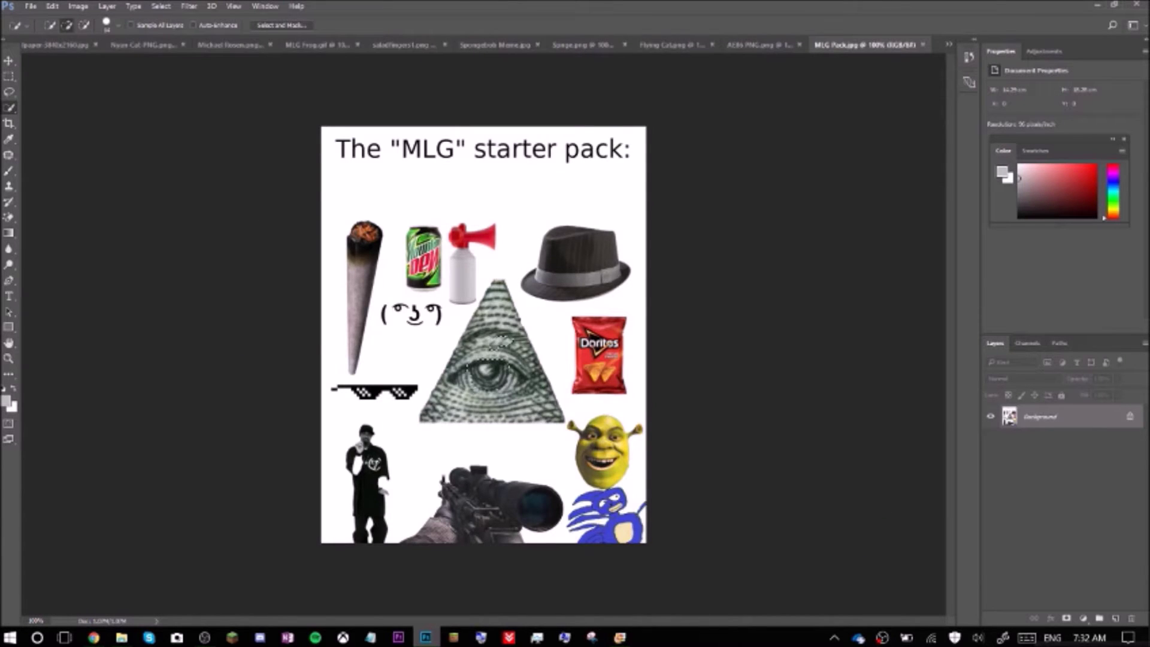
Enlarge the eye pyramid and place it in the sky.
key("ctrl+Tab")
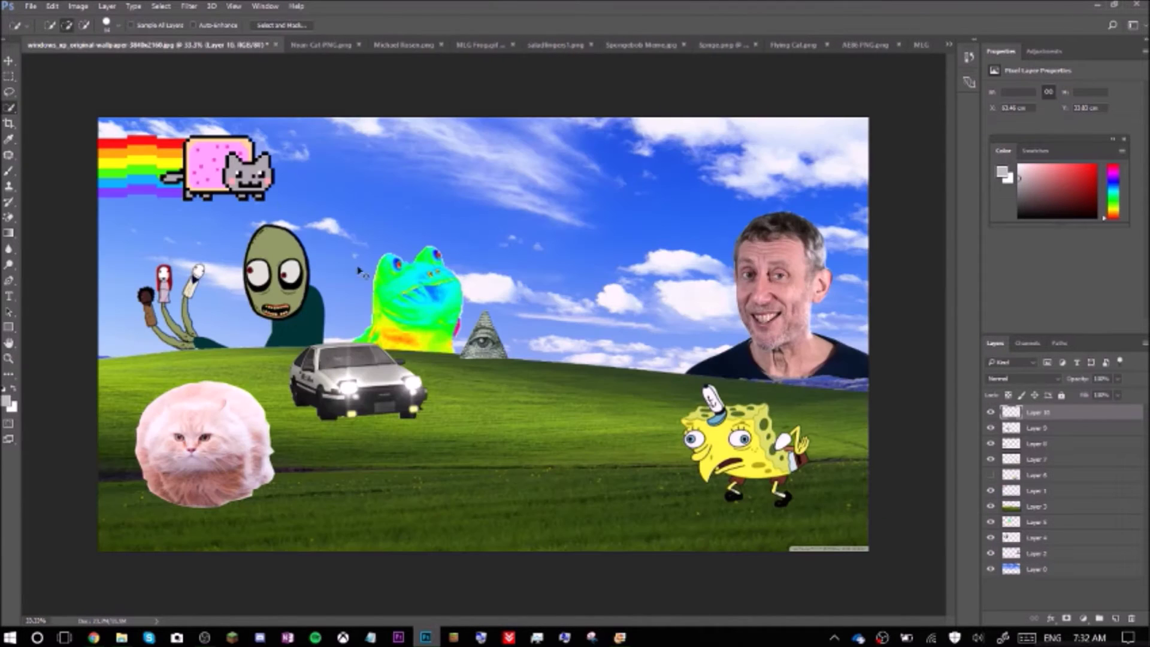
key("Return")
key("w")
left_click_drag(525, 285, 640, 204)
Close the finished source image tabs without saving.
key("Return")
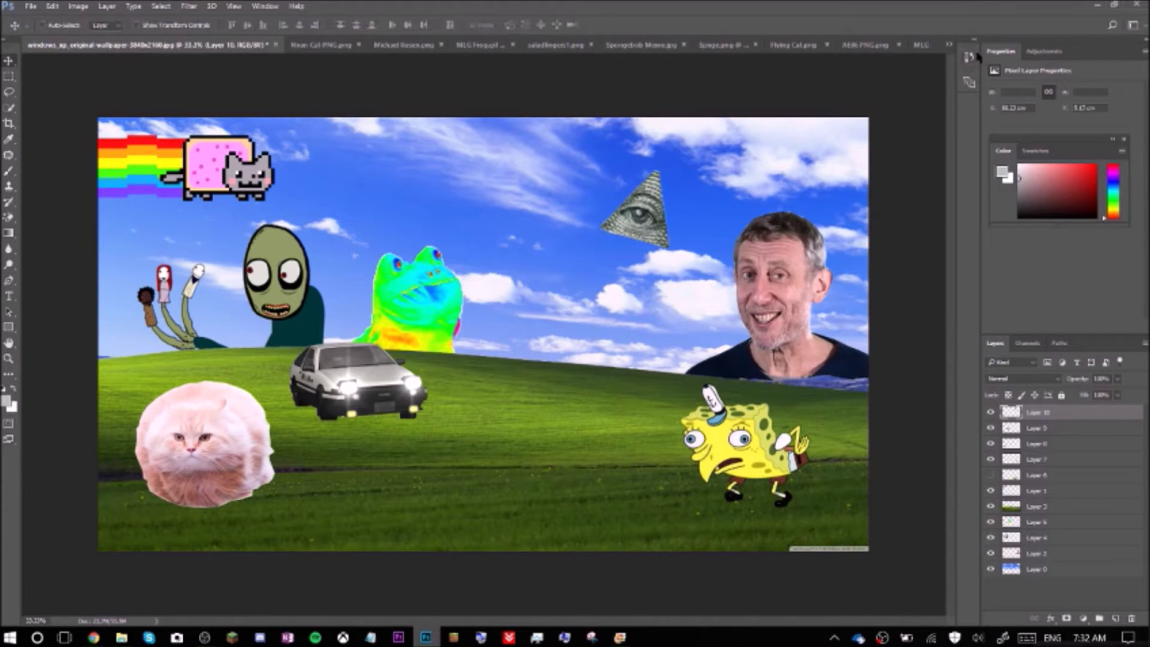
left_click(358, 45)
key("n")
key("n")
left_click(368, 44)
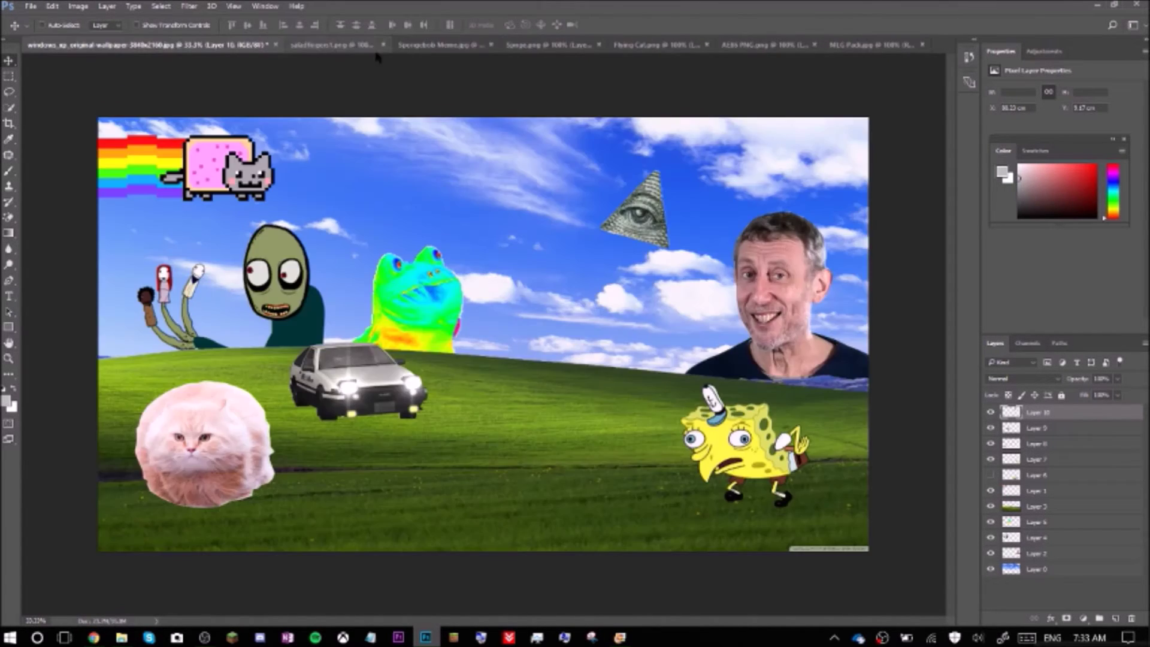
left_click(579, 244)
key("n")
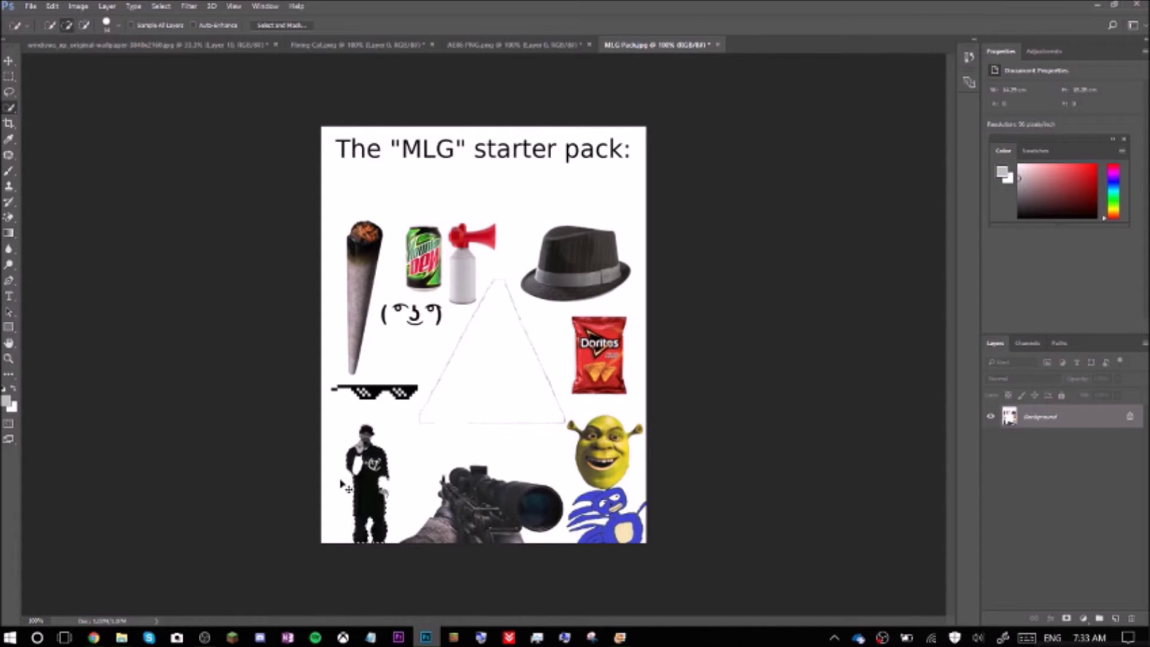
Paste the black-and-white man figure, enlarge it and move it right onto the hill.
left_click(48, 47)
key("ctrl+v")
key("ctrl+t")
left_click_drag(519, 274, 520, 243)
key("Return")
key("w")
left_click_drag(500, 323, 676, 295)
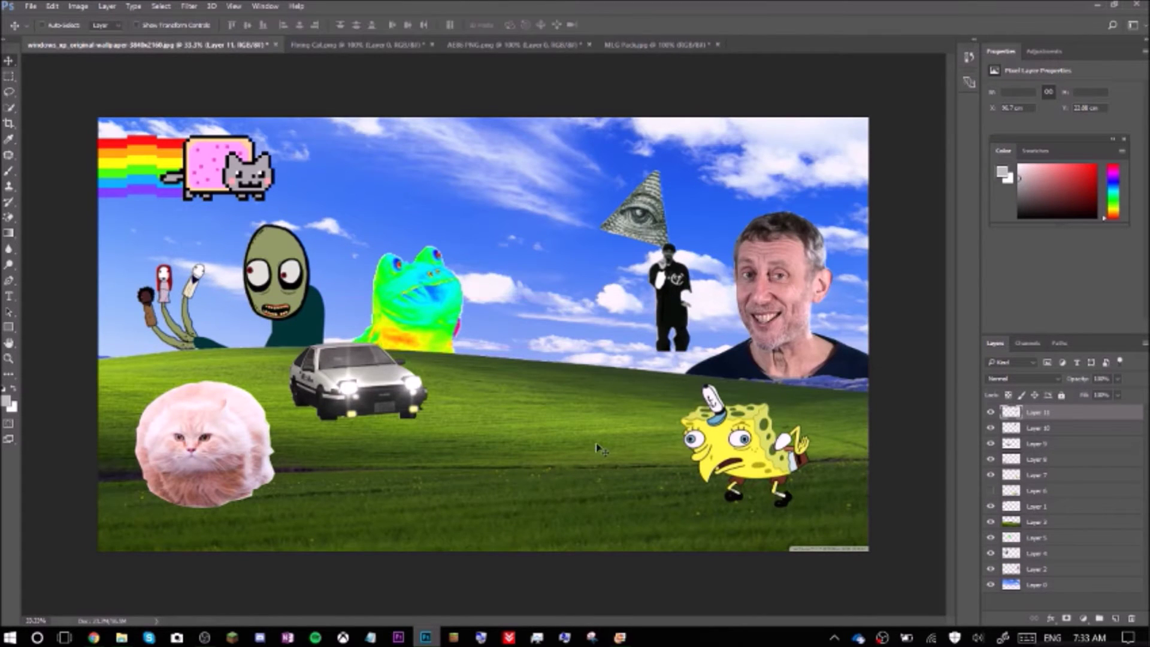
left_click_drag(683, 235, 671, 267)
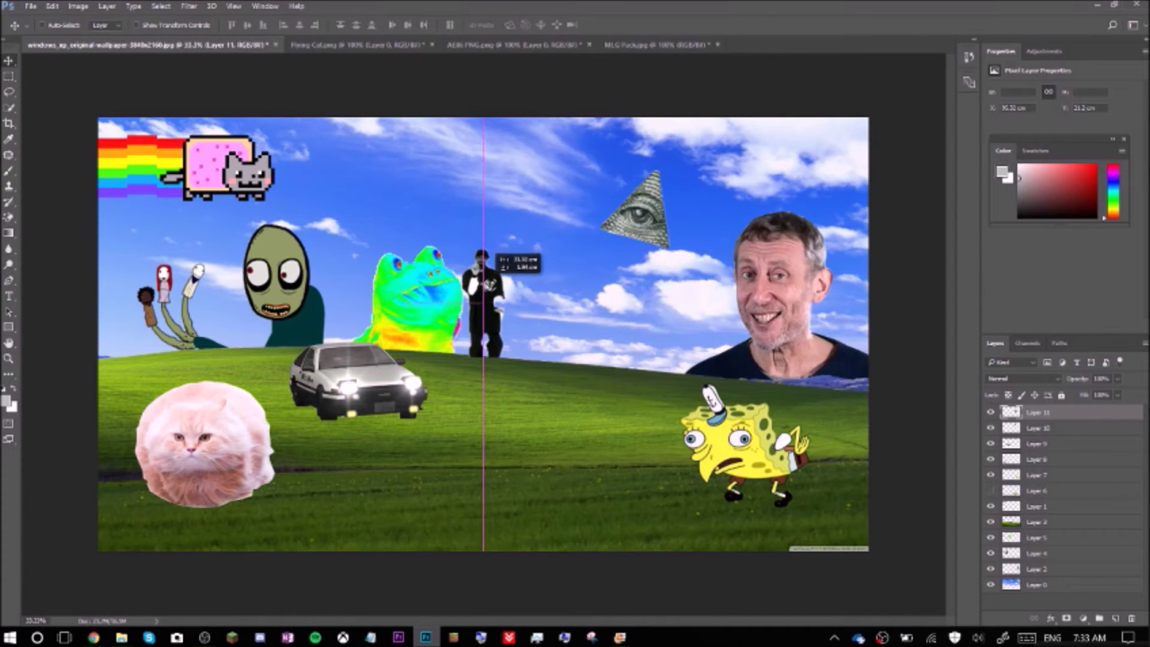
Lower the man figure's layer in the stack and enlarge him further.
left_click_drag(1060, 507, 1062, 530)
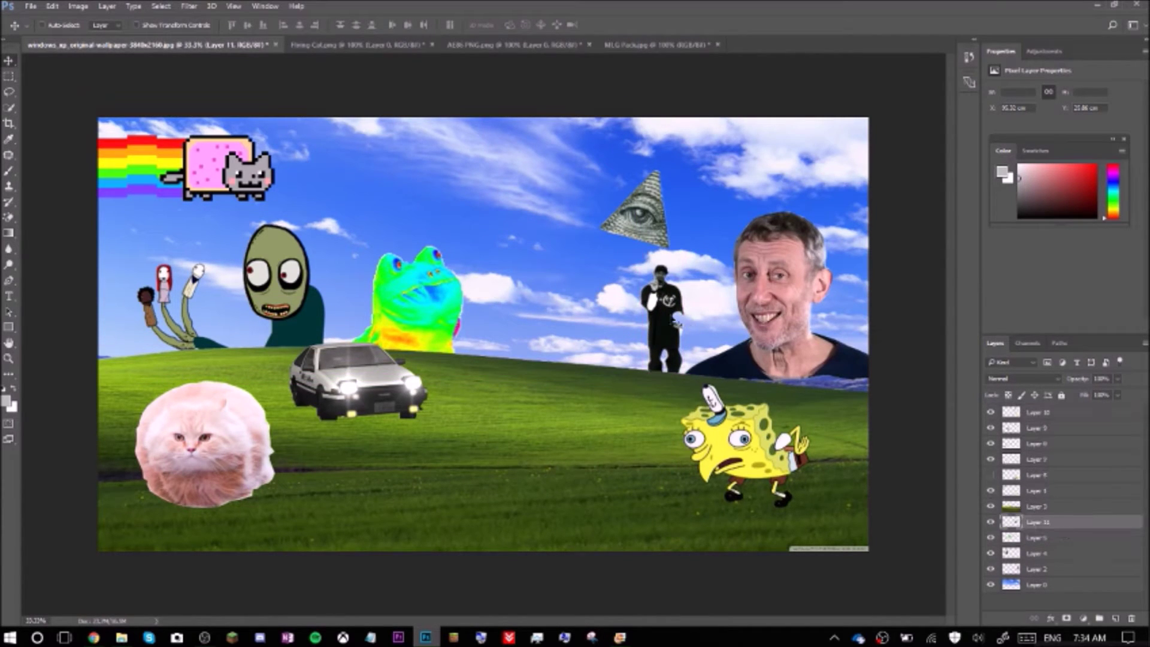
left_click_drag(687, 269, 696, 228)
key("Return")
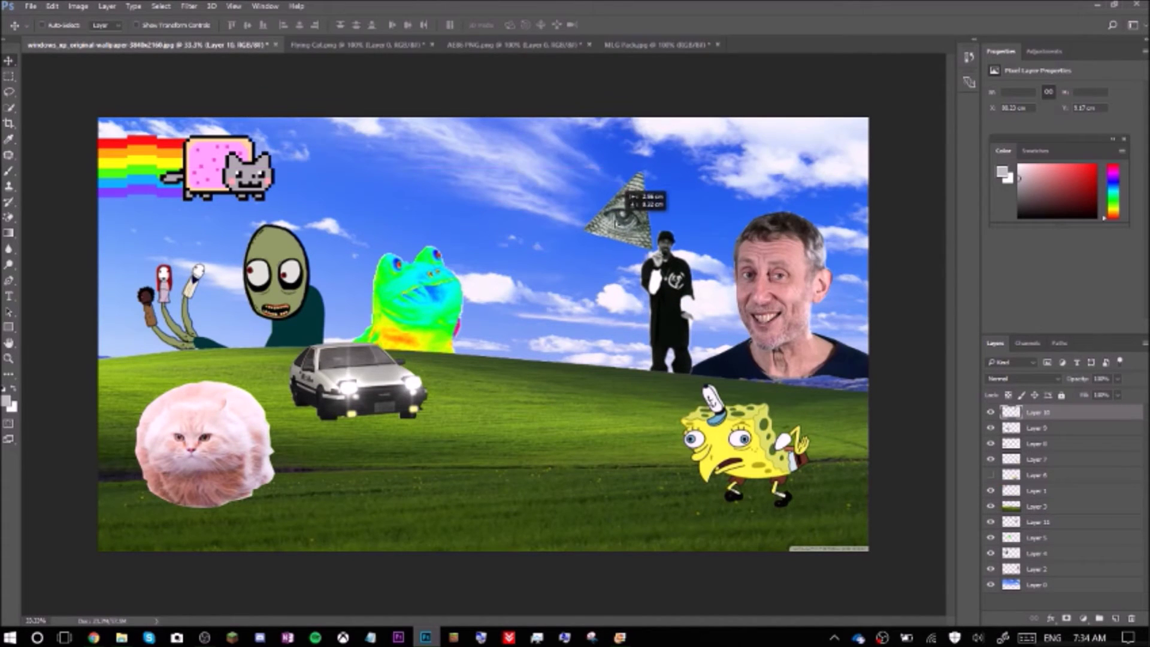
left_click(497, 48)
key("ctrl+Tab")
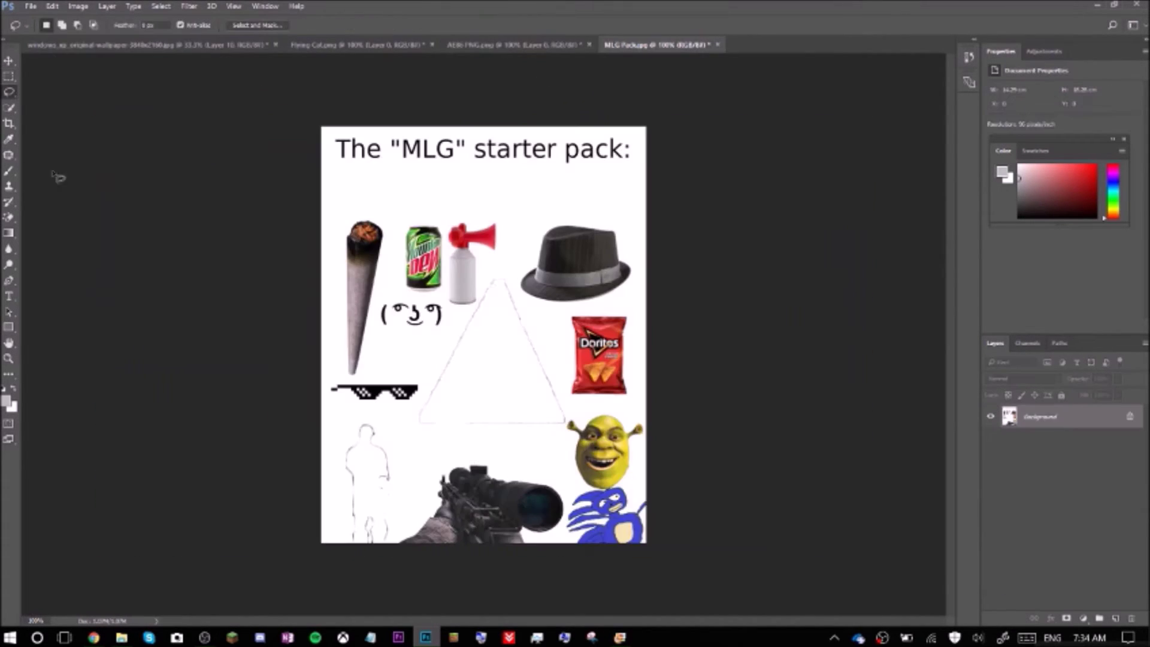
Paste the Doritos bag into the collage, enlarge it and tilt it lower-right.
key("ctrl+Tab")
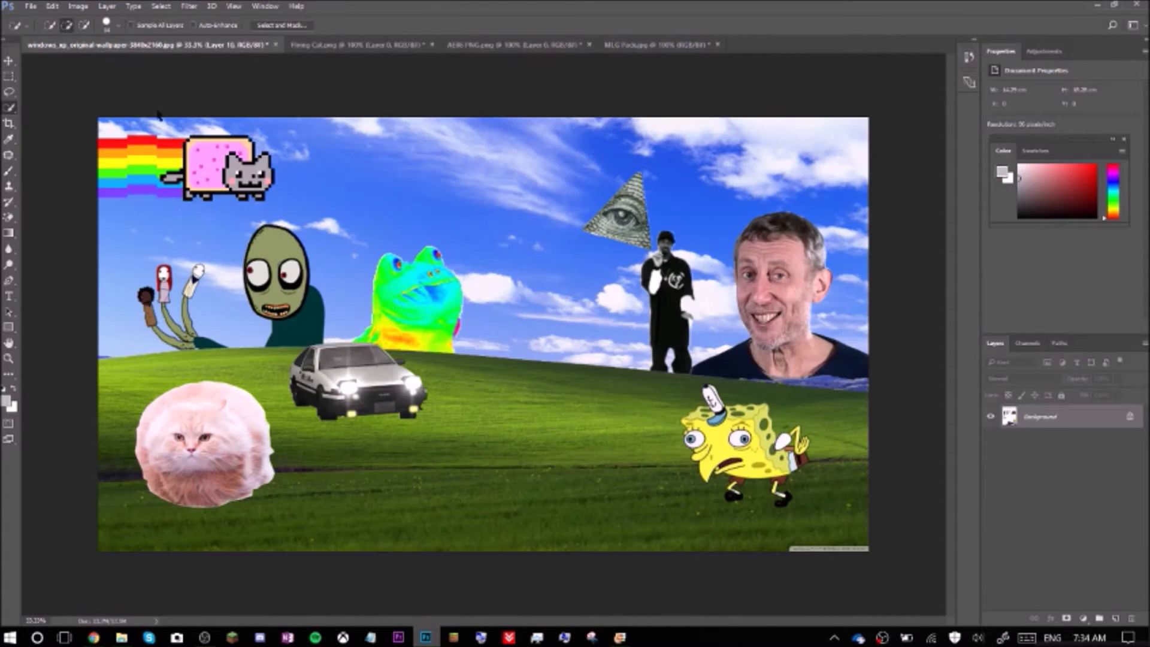
key("ctrl+v")
key("ctrl+t")
mouse_move(497, 317)
left_mouse_down()
mouse_move(543, 245)
mouse_move(560, 264)
left_mouse_up()
left_click_drag(515, 300, 538, 343)
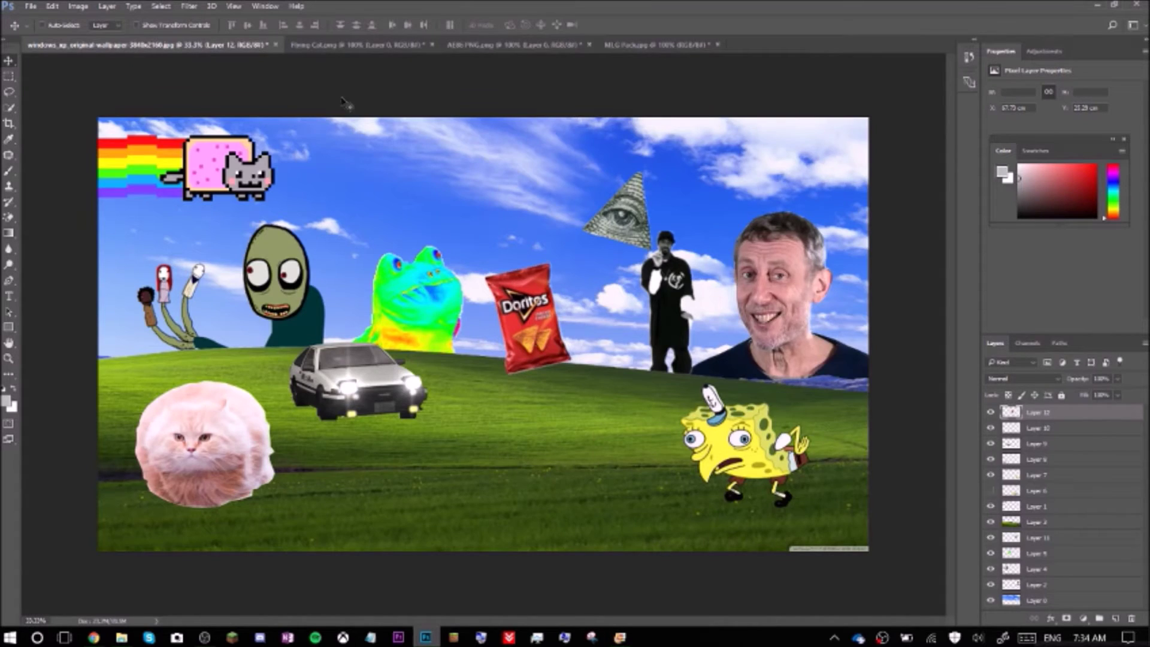
key("ctrl+Tab")
key("w")
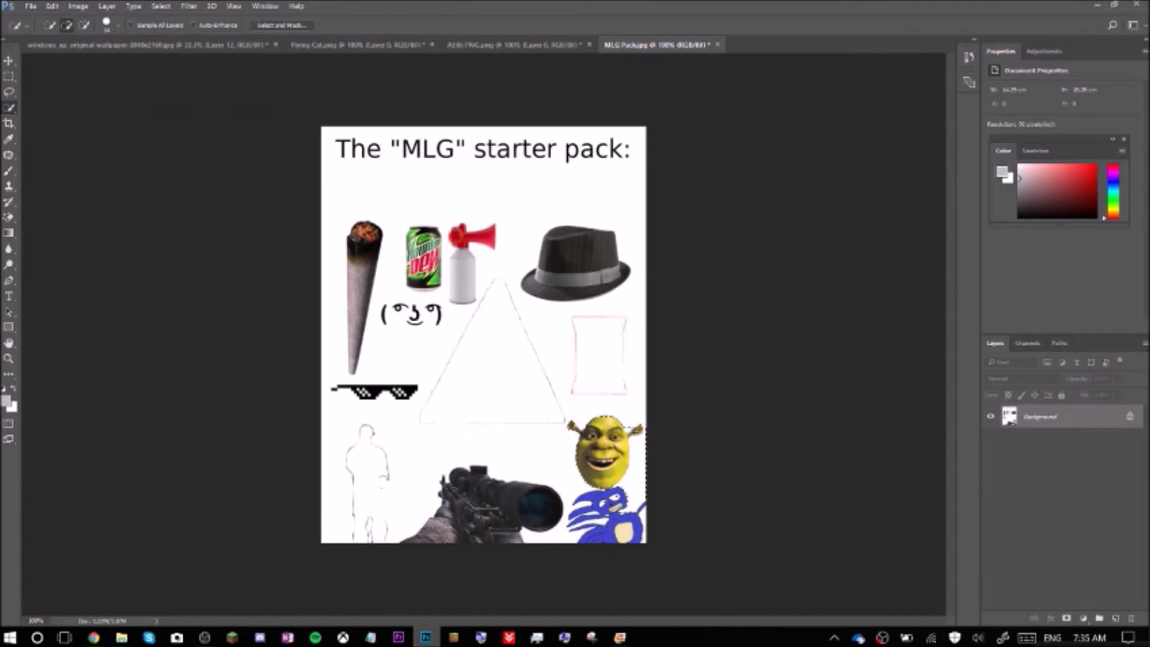
Paste the Shrek head into the collage and enlarge it.
left_click(108, 47)
key("ctrl+v")
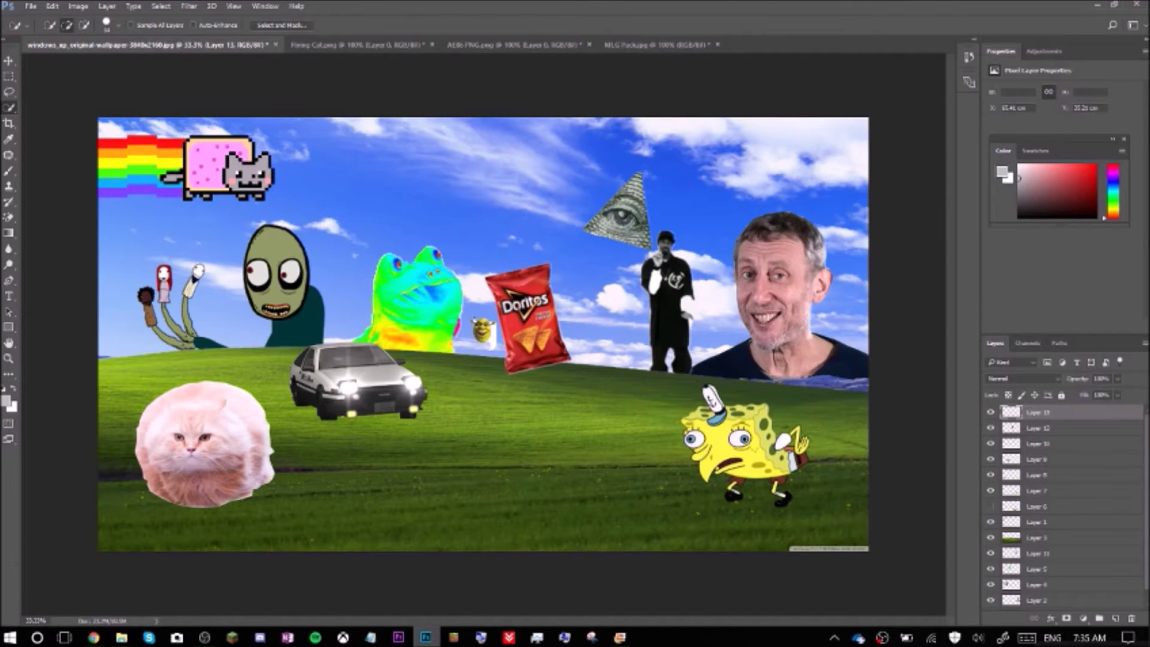
left_click_drag(498, 318, 599, 183)
key("Return")
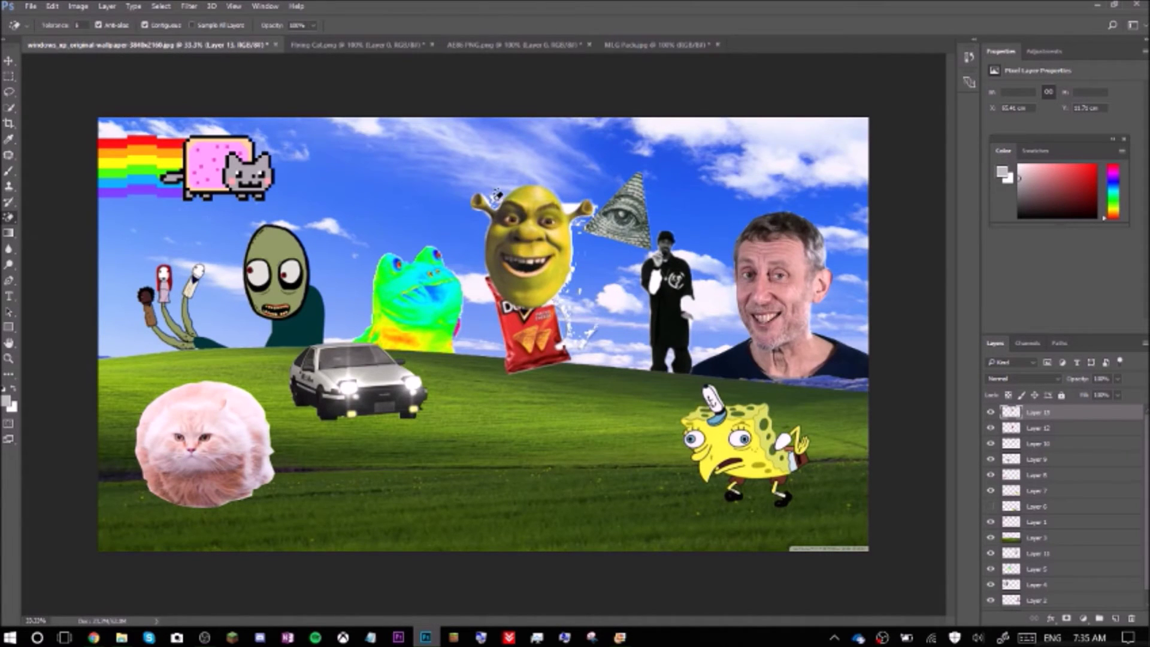
Erase the leftover edges around the Shrek head with the Eraser and Magic Eraser.
key("e")
scroll(572, 205, "up", 4)
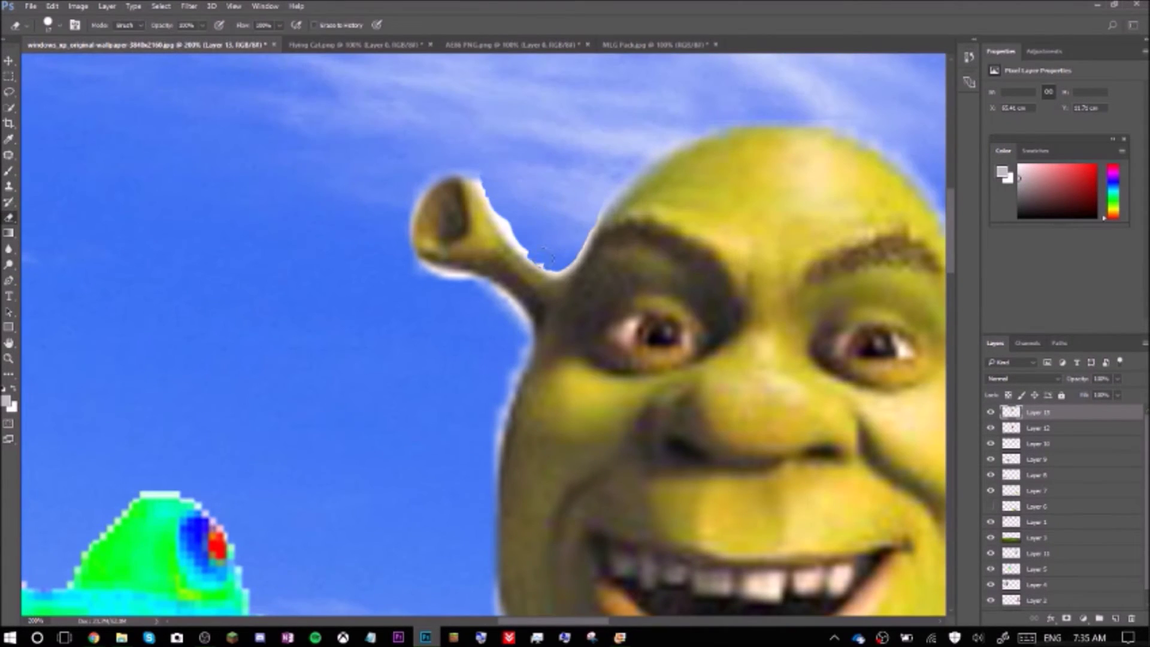
scroll(504, 374, "right", 5)
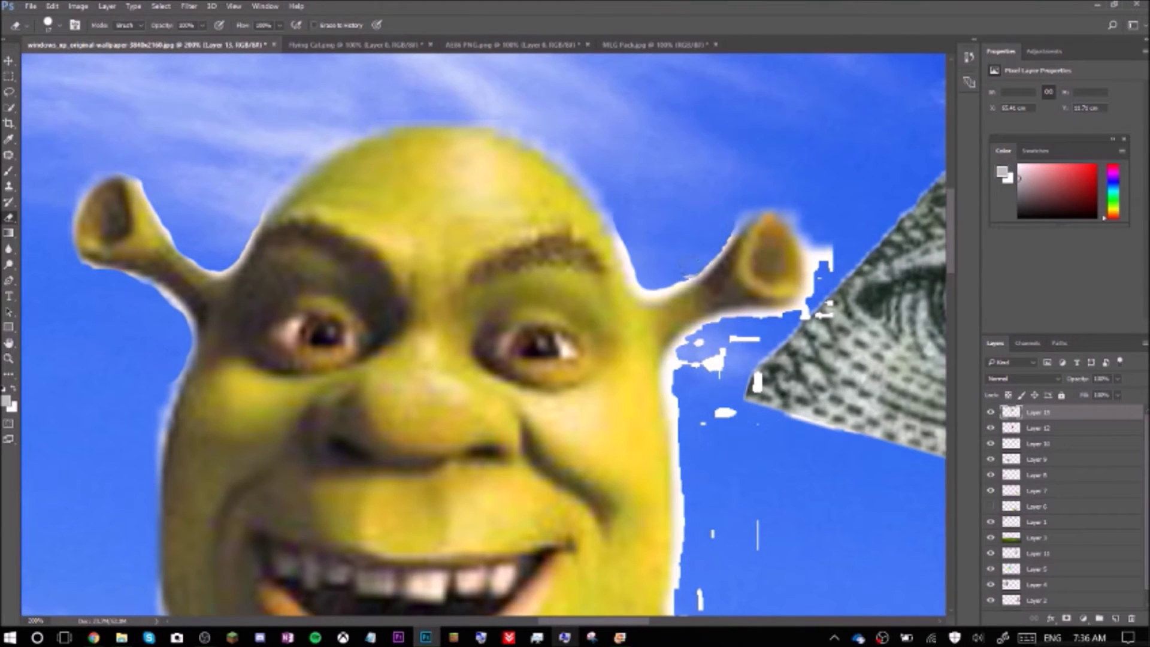
scroll(479, 335, "down", 1)
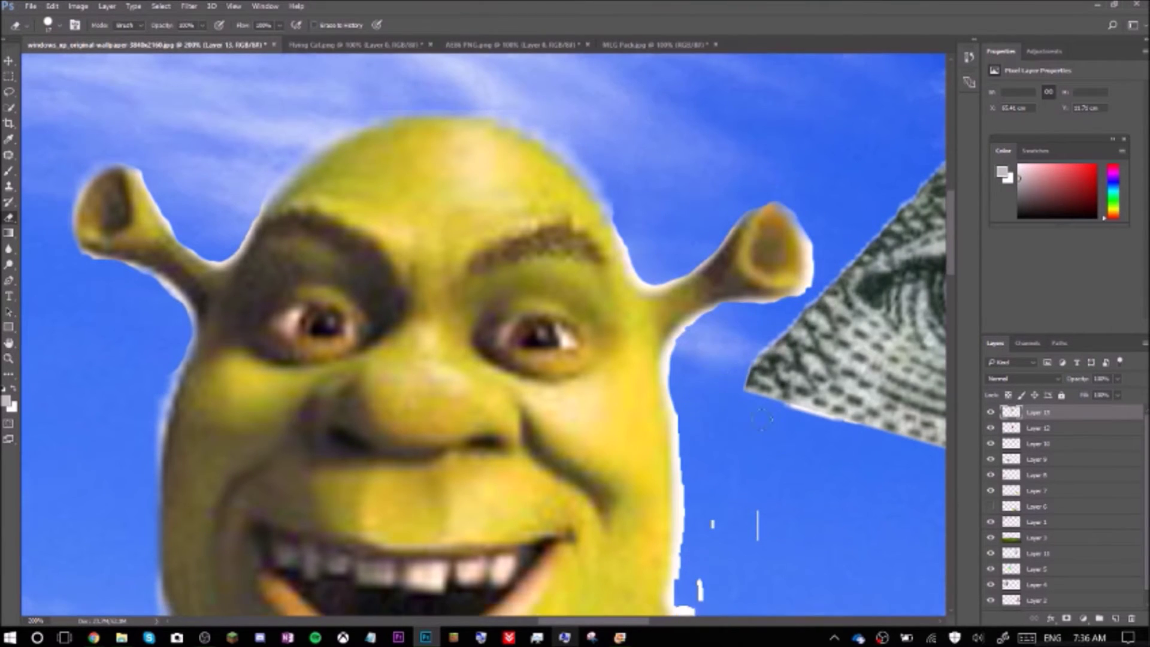
scroll(479, 335, "down", 1)
right_click(9, 218)
left_click(60, 244)
scroll(653, 584, "down", 2)
scroll(653, 584, "down", 2)
key("shift+e")
scroll(654, 584, "down", 2)
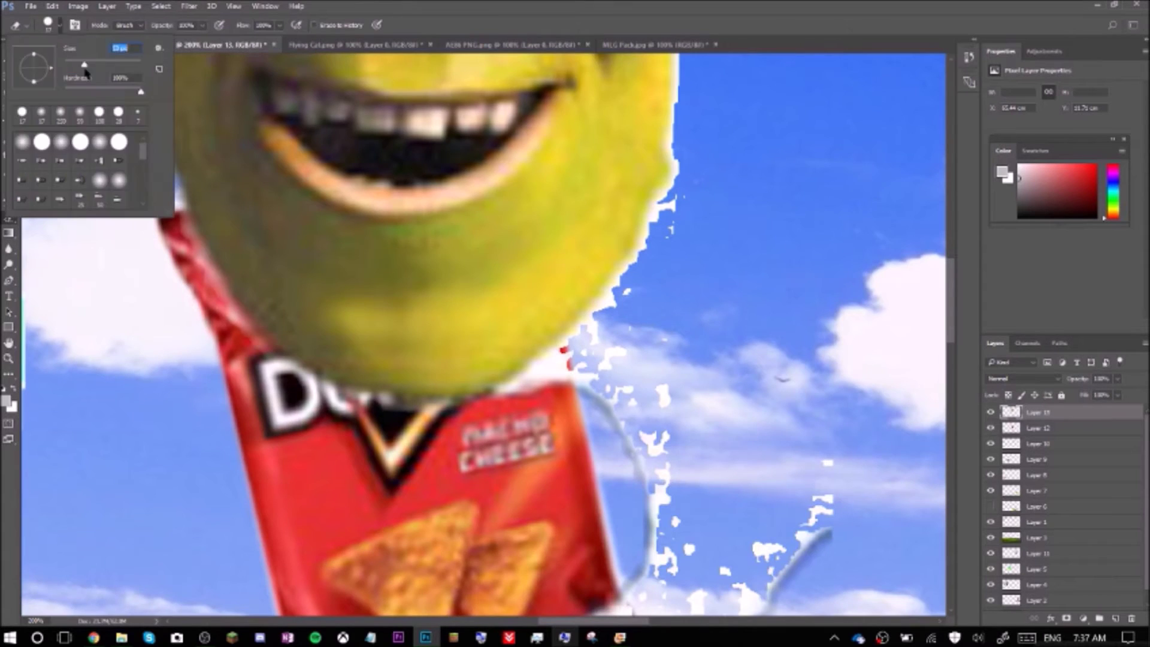
scroll(642, 256, "down", 2)
scroll(693, 330, "up", 3)
key("ctrl+minus")
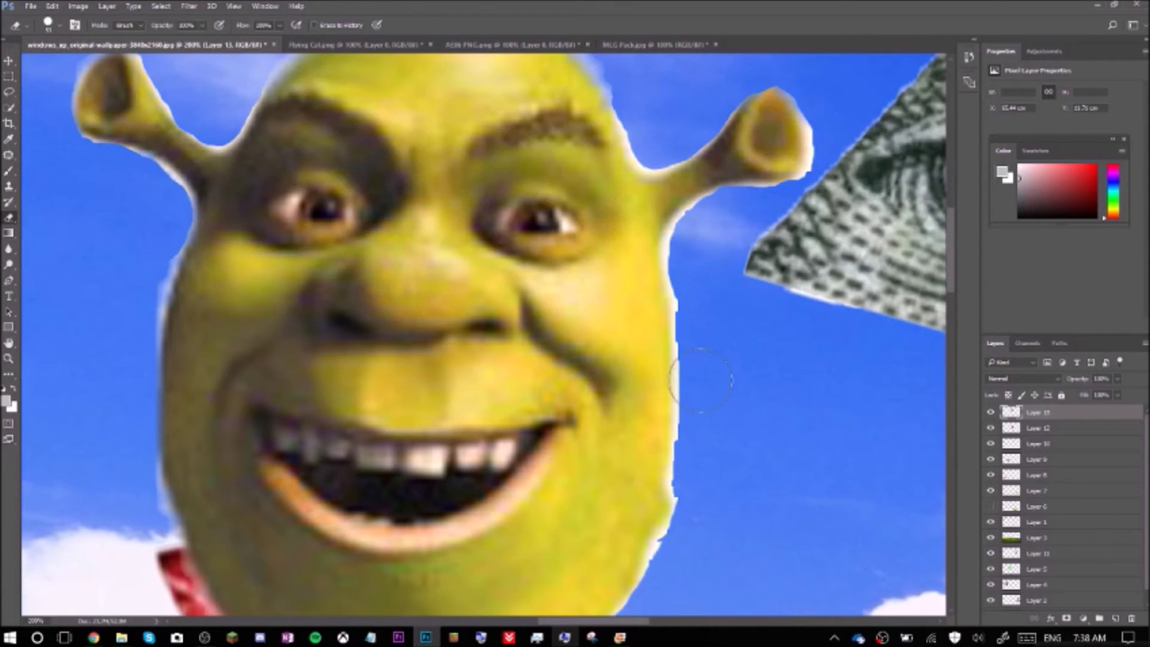
key("ctrl+minus")
Rotate Shrek's head counter-clockwise, shrink it to about two-thirds, then select the starter pack's airhorn.
key("ctrl+t")
left_click_drag(584, 263, 528, 237)
mouse_move(611, 470)
left_mouse_down()
mouse_move(536, 413)
mouse_move(495, 356)
mouse_move(611, 487)
left_mouse_up()
key("Return")
key("ctrl+minus")
left_click(656, 44)
left_click(9, 108)
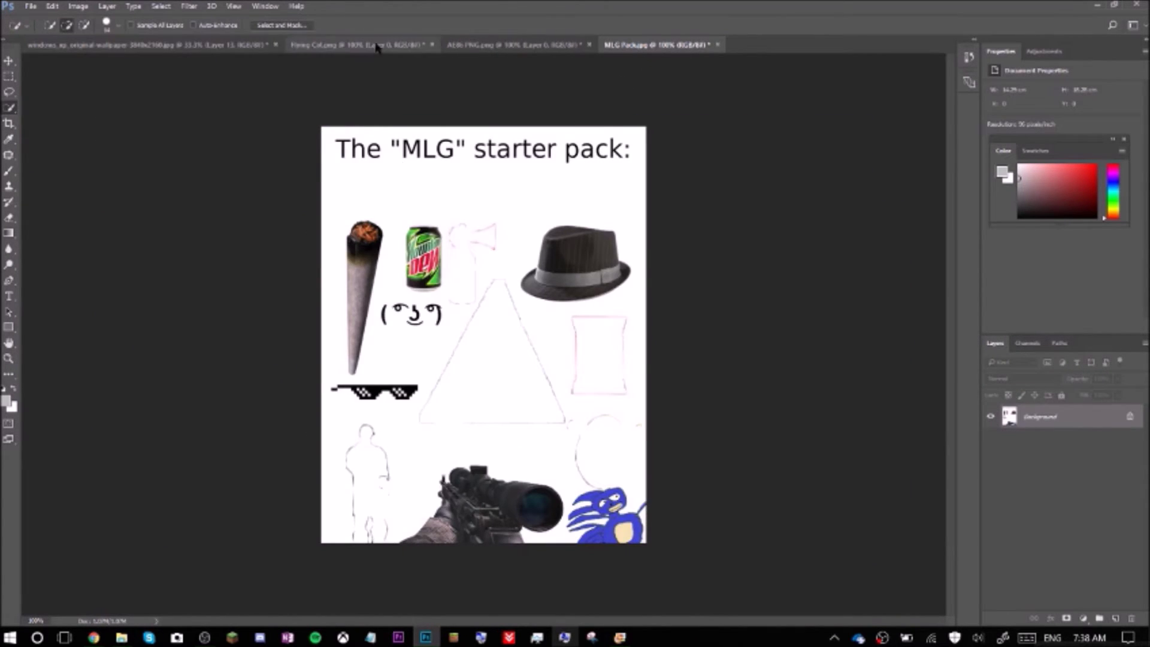
Enlarge and tilt the pasted airhorn, then place it near the eye pyramid above the Doritos.
key("ctrl+Tab")
left_click_drag(473, 319, 424, 205)
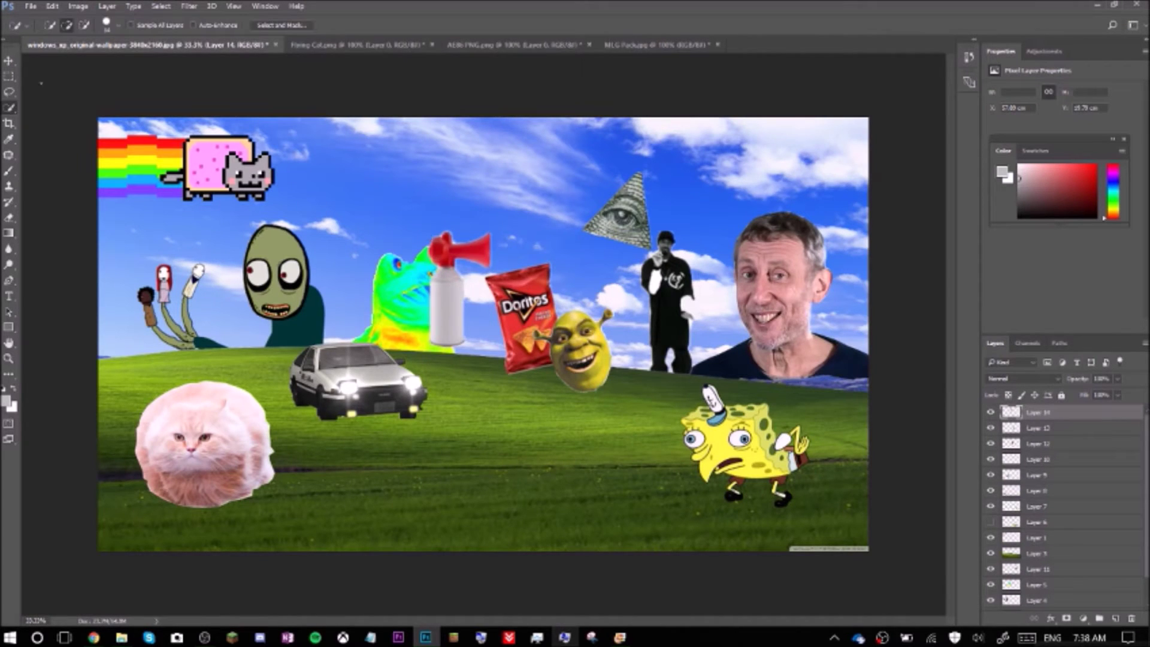
left_click_drag(458, 282, 528, 250)
left_click_drag(525, 153, 395, 178)
key("Return")
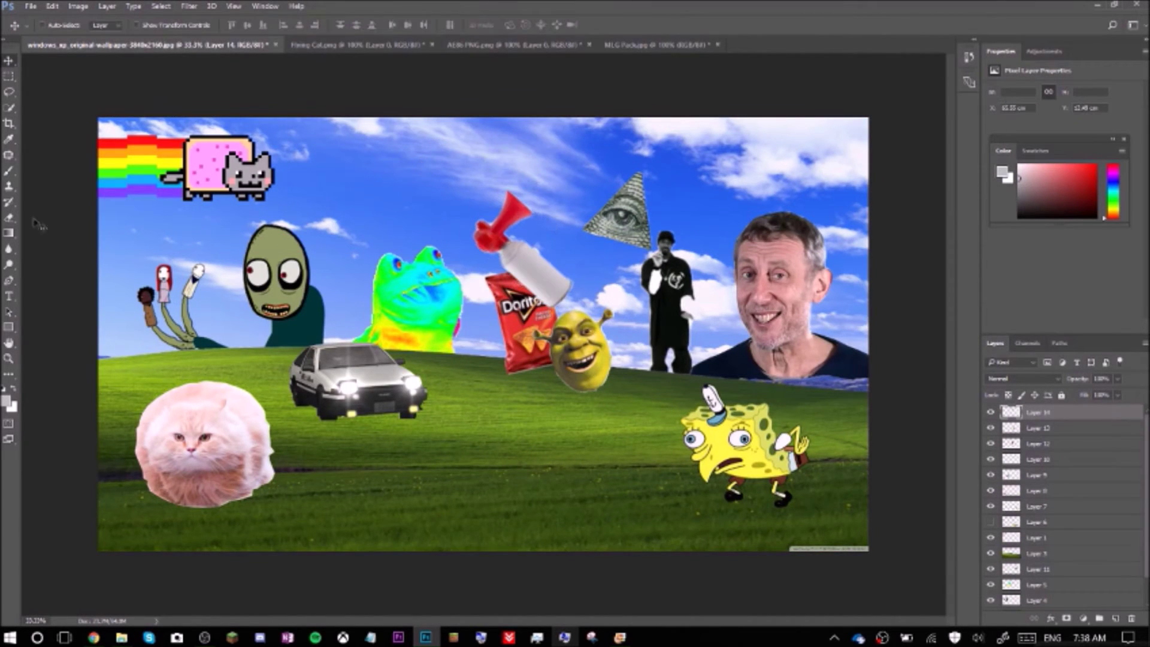
left_click_drag(481, 250, 511, 235)
left_click_drag(542, 187, 549, 180)
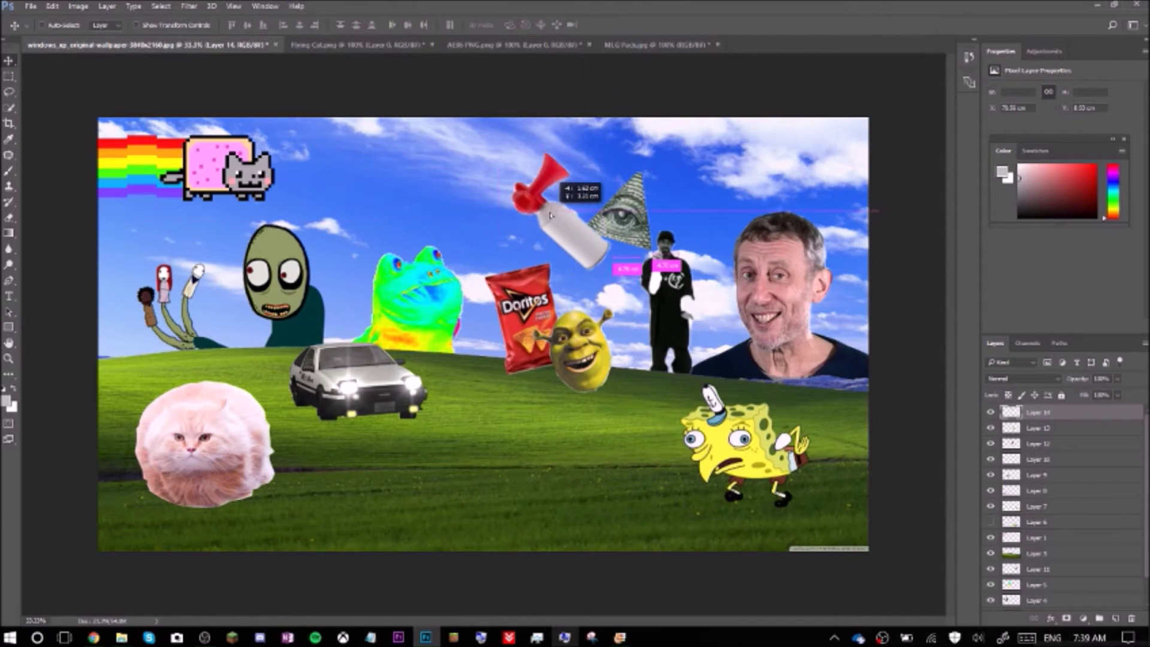
Lasso the pixel sunglasses from the starter pack and put them on the man's face.
key("ctrl+shift+Tab")
key("ctrl+plus")
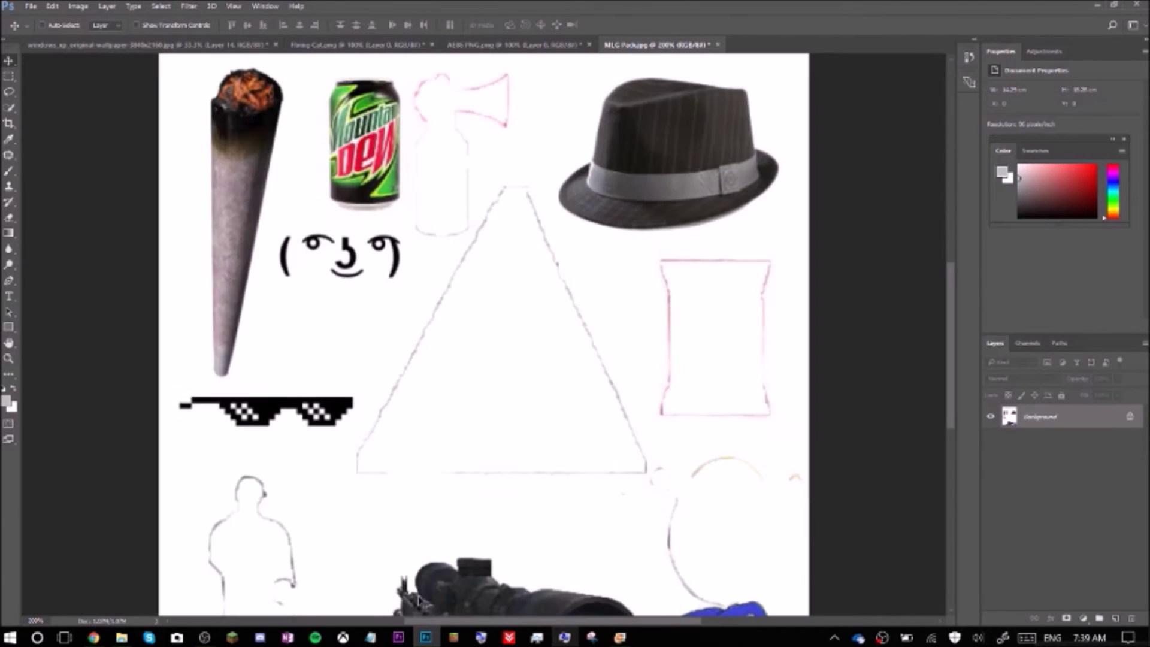
key("l")
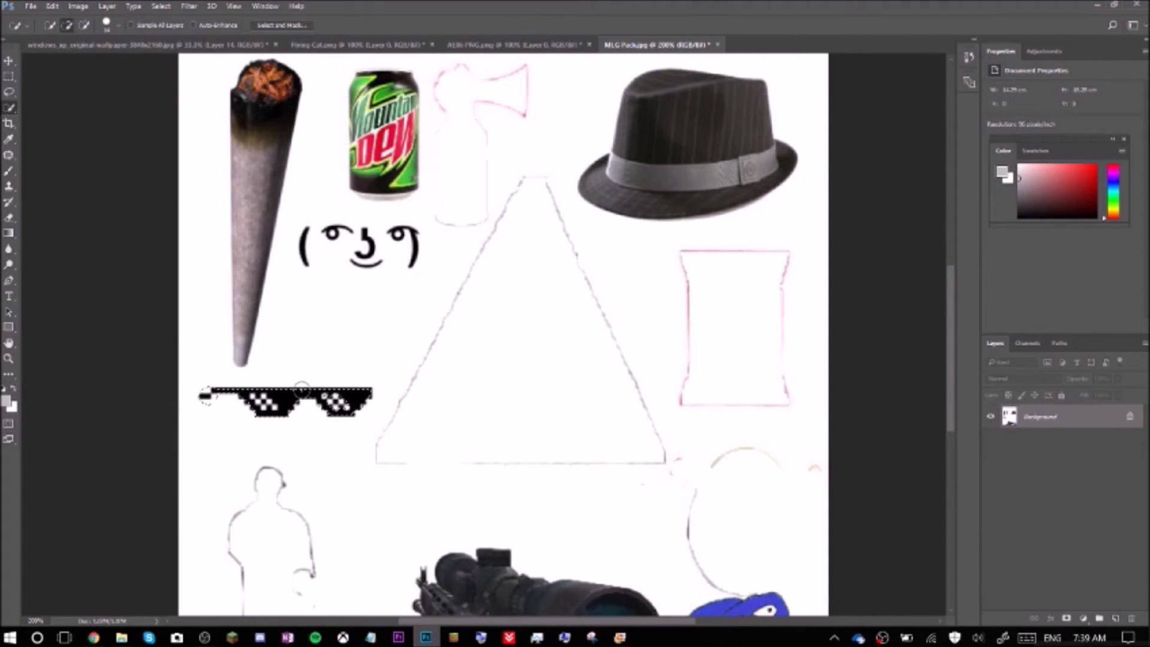
key("ctrl+Tab")
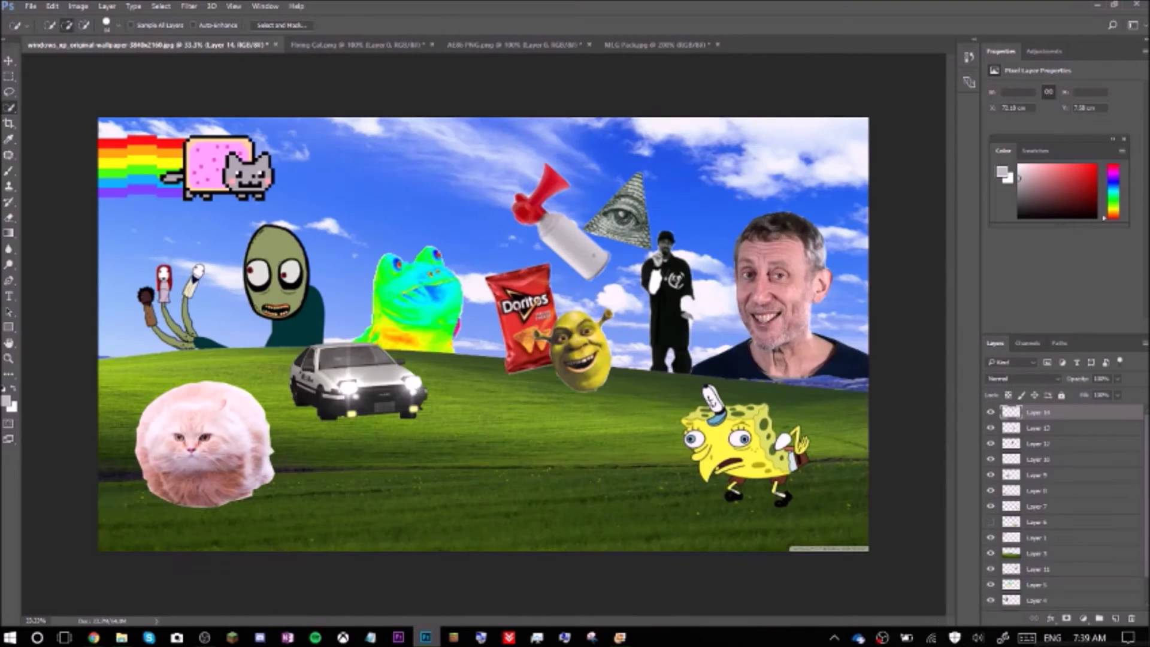
key("ctrl+plus")
key("ctrl+plus")
key("ctrl+plus")
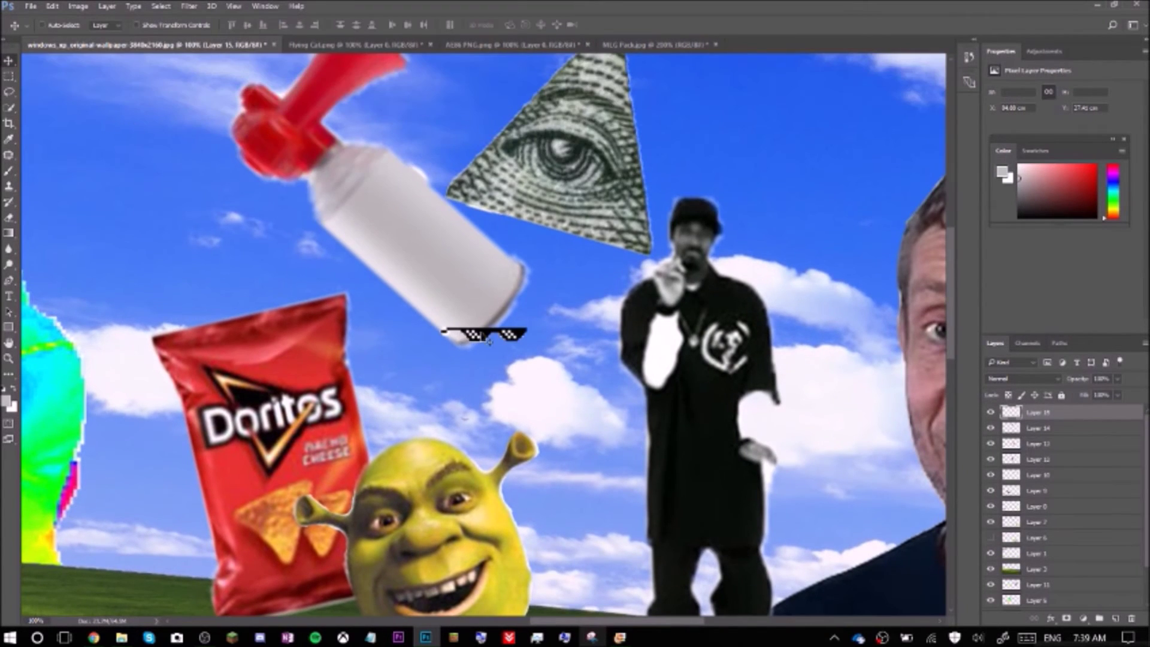
left_click_drag(446, 330, 654, 232)
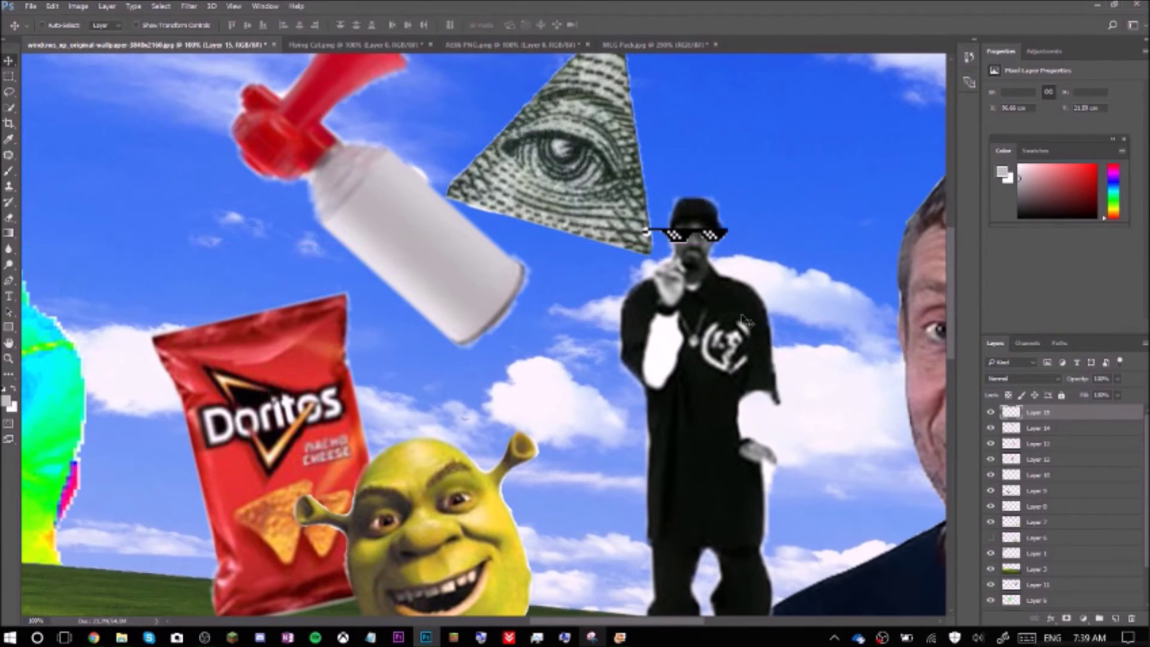
key("ctrl+minus")
key("ctrl+minus")
left_click(650, 45)
scroll(363, 204, "up", 2)
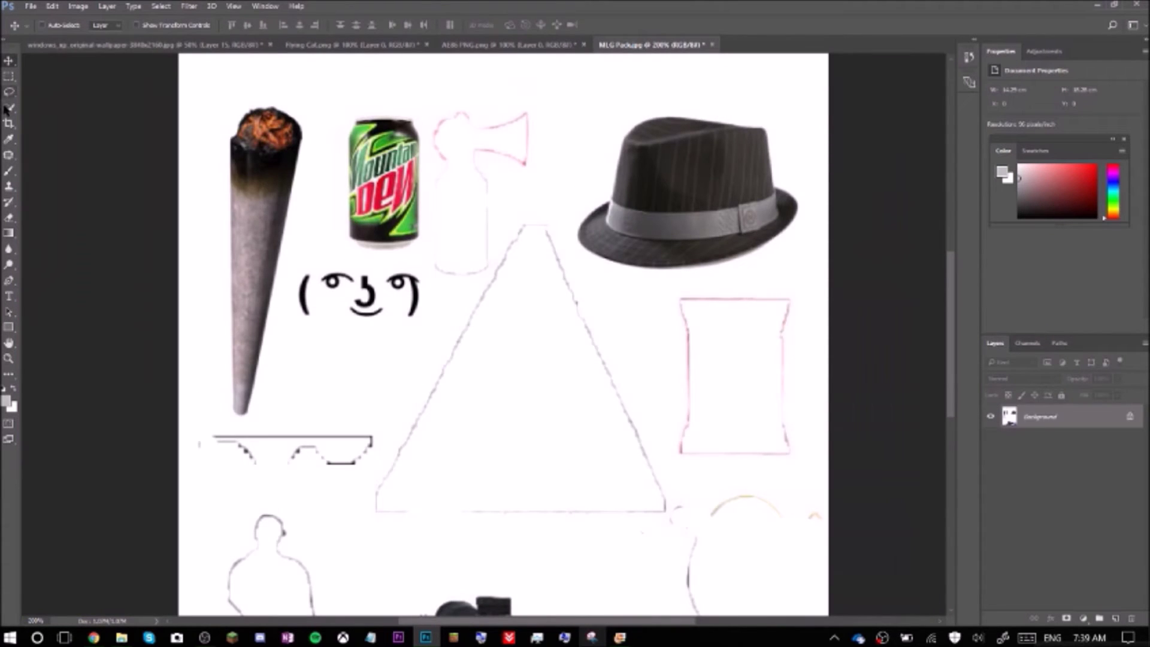
Quick-select and cut the Mountain Dew can, then paste it resized into the collage.
key("w")
left_click_drag(375, 132, 395, 222)
left_click(391, 124)
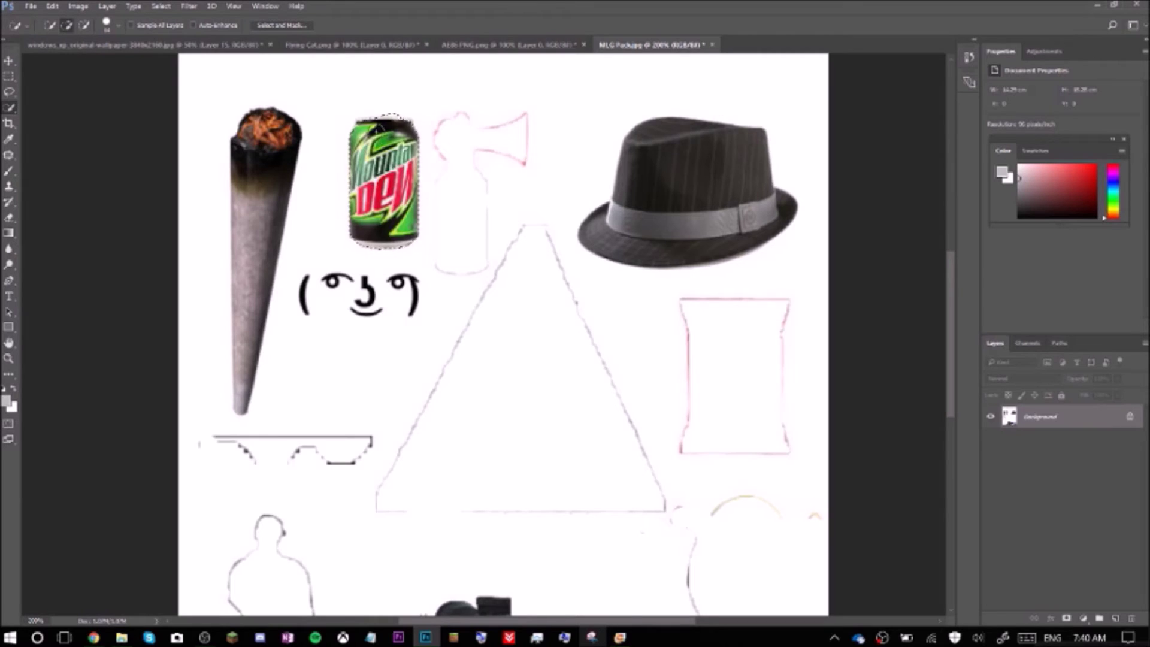
key("ctrl+x")
key("ctrl+Tab")
key("ctrl+v")
key("ctrl+t")
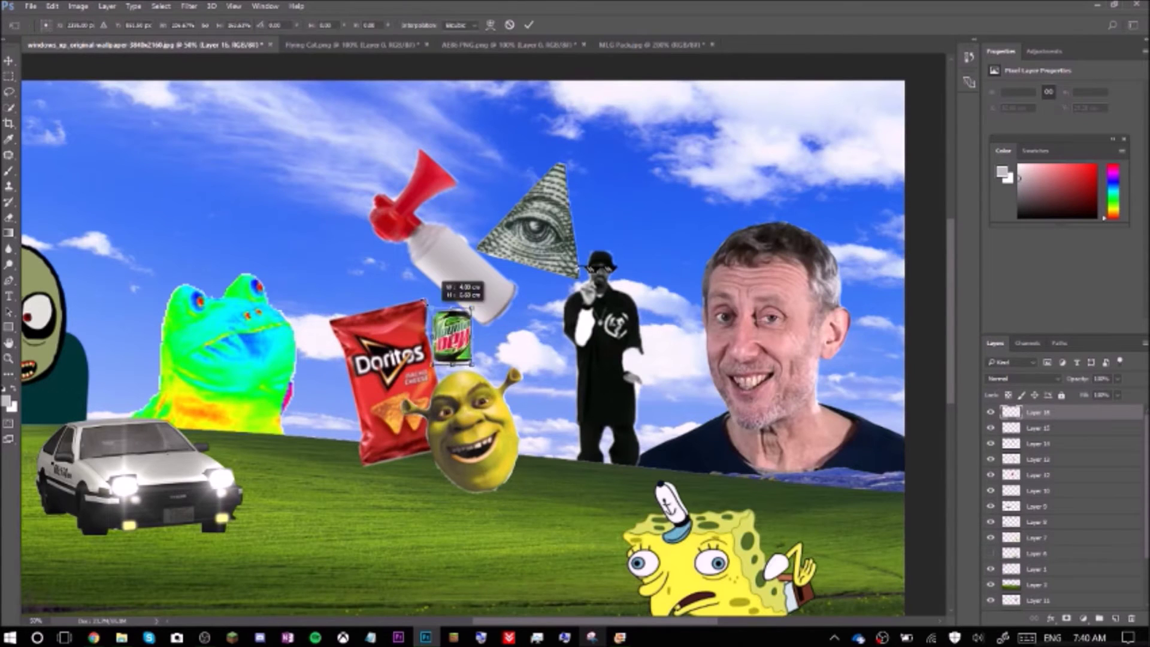
left_click_drag(460, 291, 398, 207)
key("Return")
Try the eraser variants, then move the can onto the grass beside Shrek.
right_click(9, 217)
left_click(96, 240)
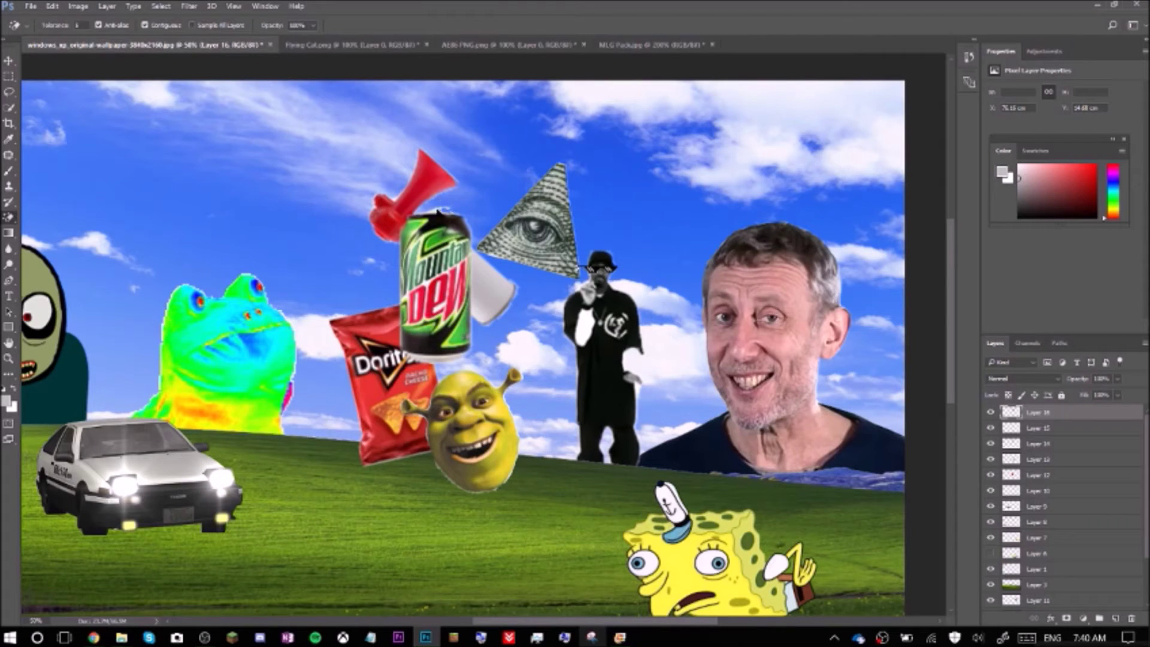
key("shift+e")
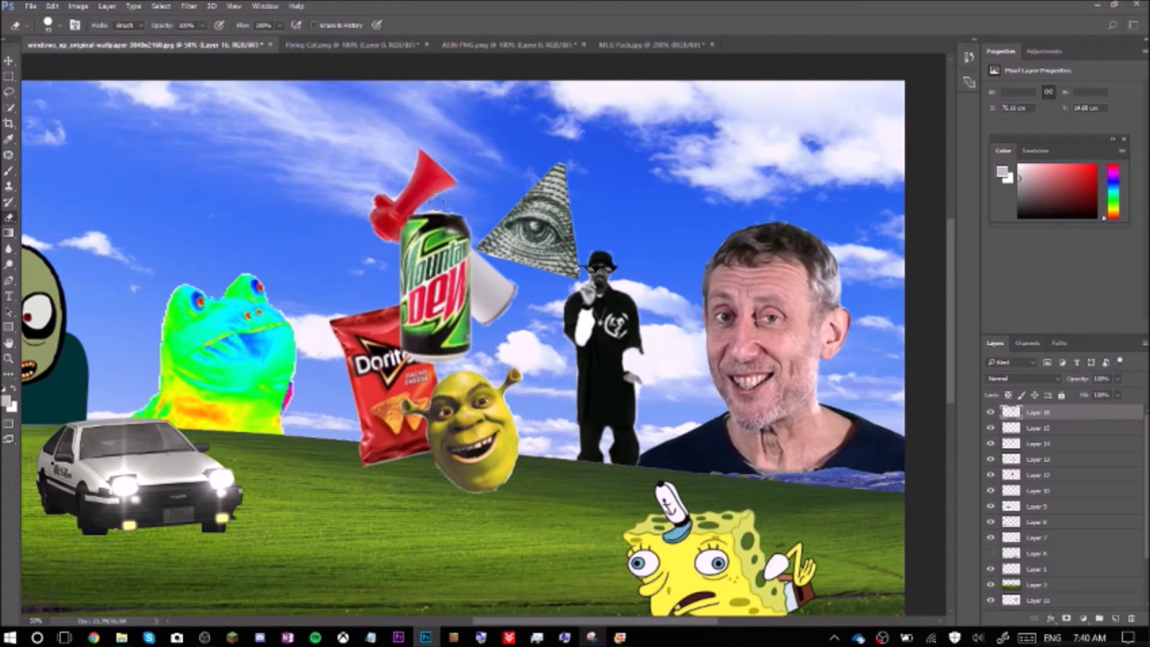
key("v")
left_click_drag(435, 281, 559, 461)
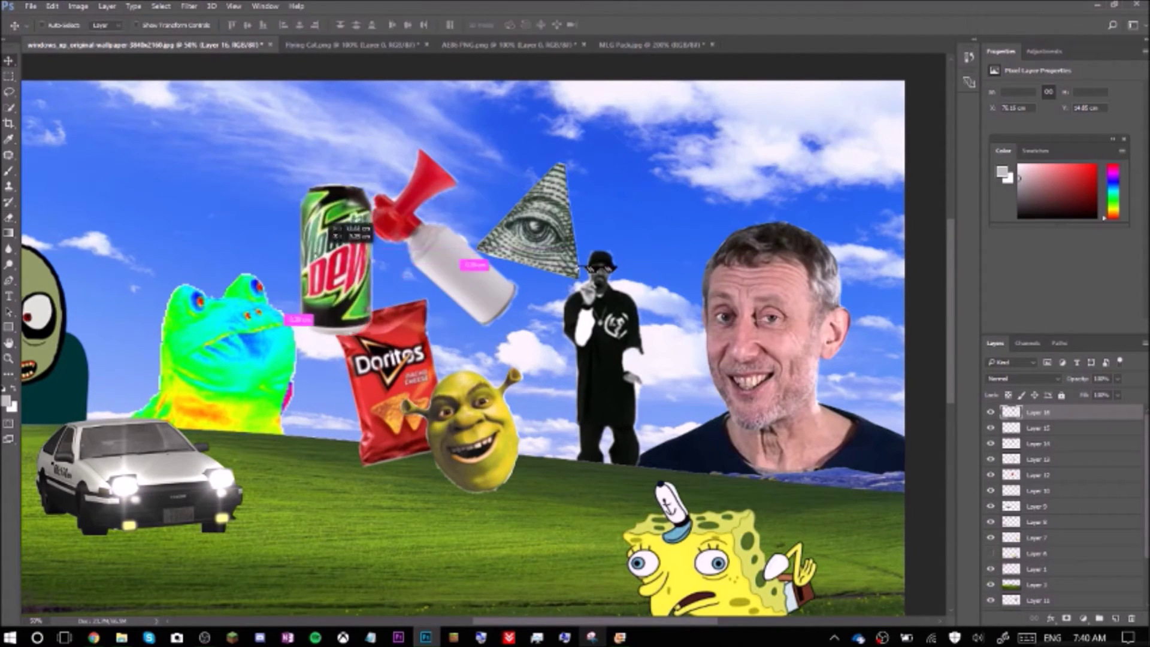
key("ctrl+minus")
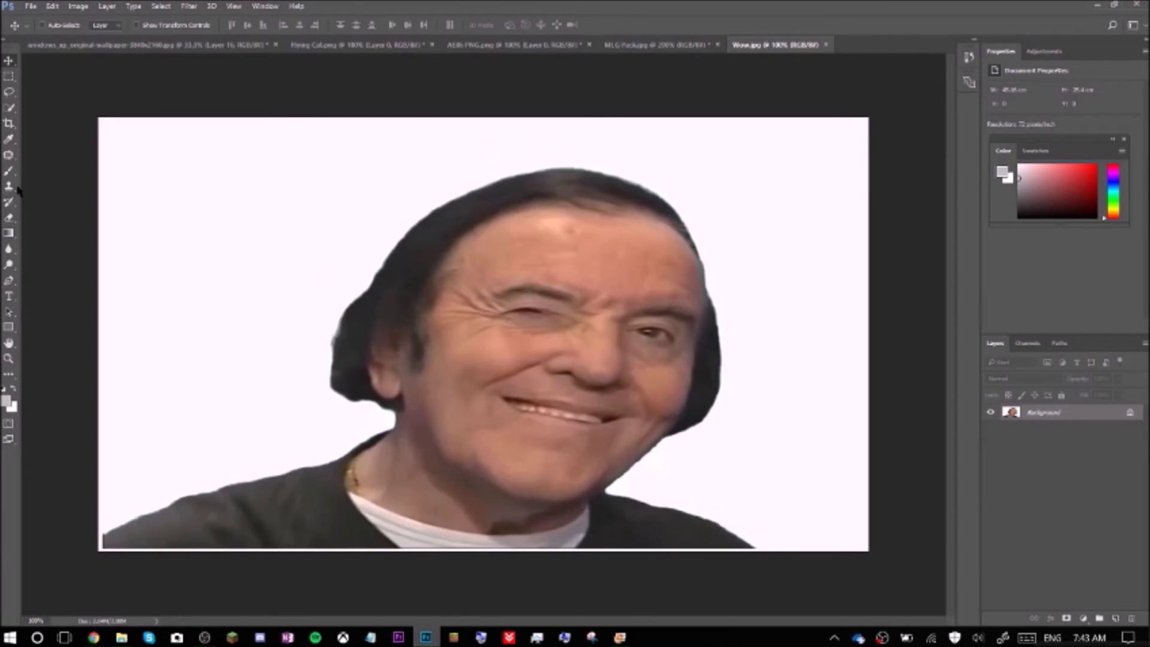
Magic-erase the white background around the winking face and drag it into the collage.
left_click(9, 217)
left_click(186, 267)
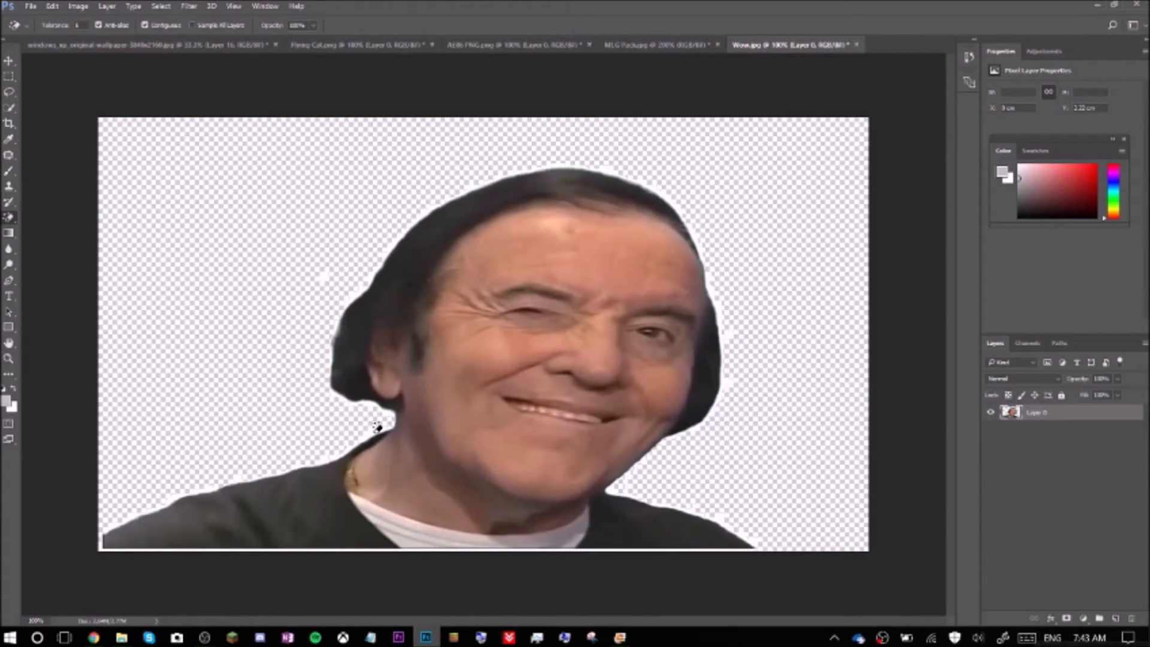
key("v")
left_click_drag(488, 341, 228, 217)
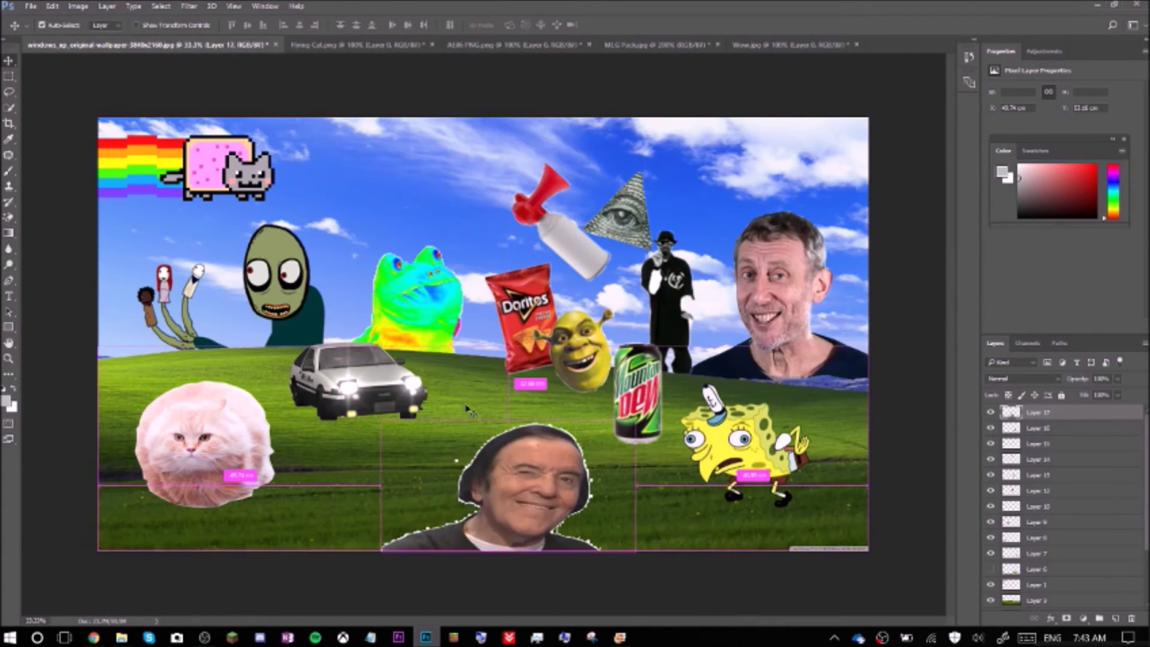
Erase the white fringe around the winking-man cut-out at the collage's bottom centre.
scroll(482, 393, "down", 10)
scroll(482, 393, "down", 3)
key("e")
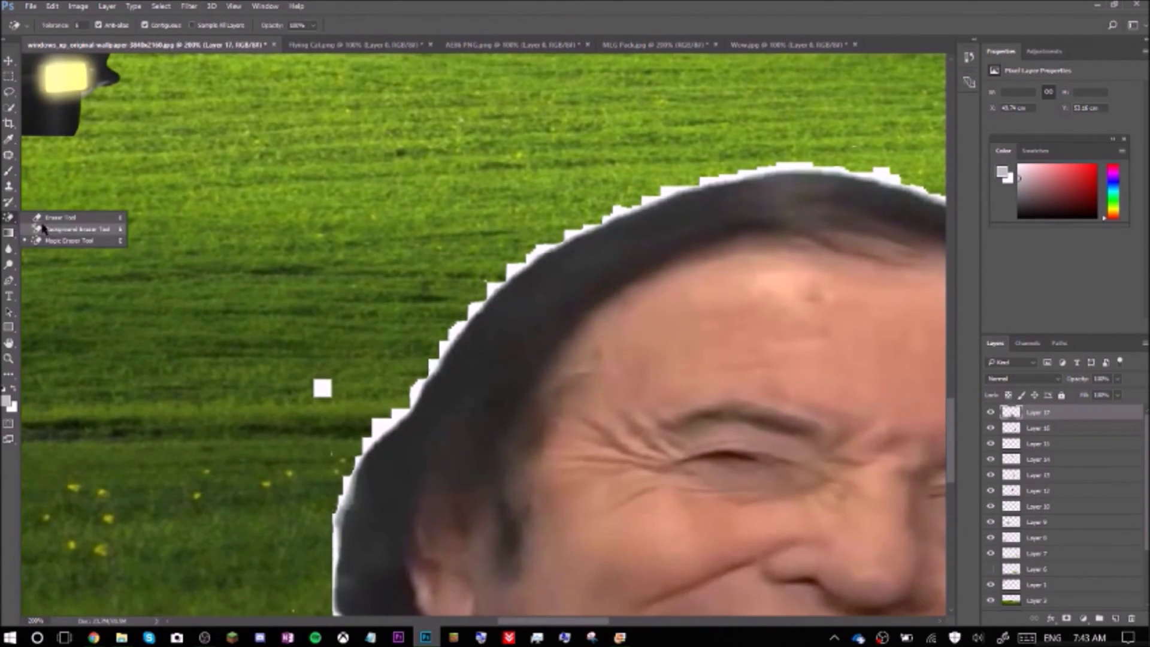
left_click_drag(415, 392, 898, 173)
scroll(348, 495, "down", 3)
left_click_drag(420, 507, 347, 494)
scroll(348, 495, "down", 2)
scroll(347, 494, "down", 3)
scroll(479, 485, "left", 4)
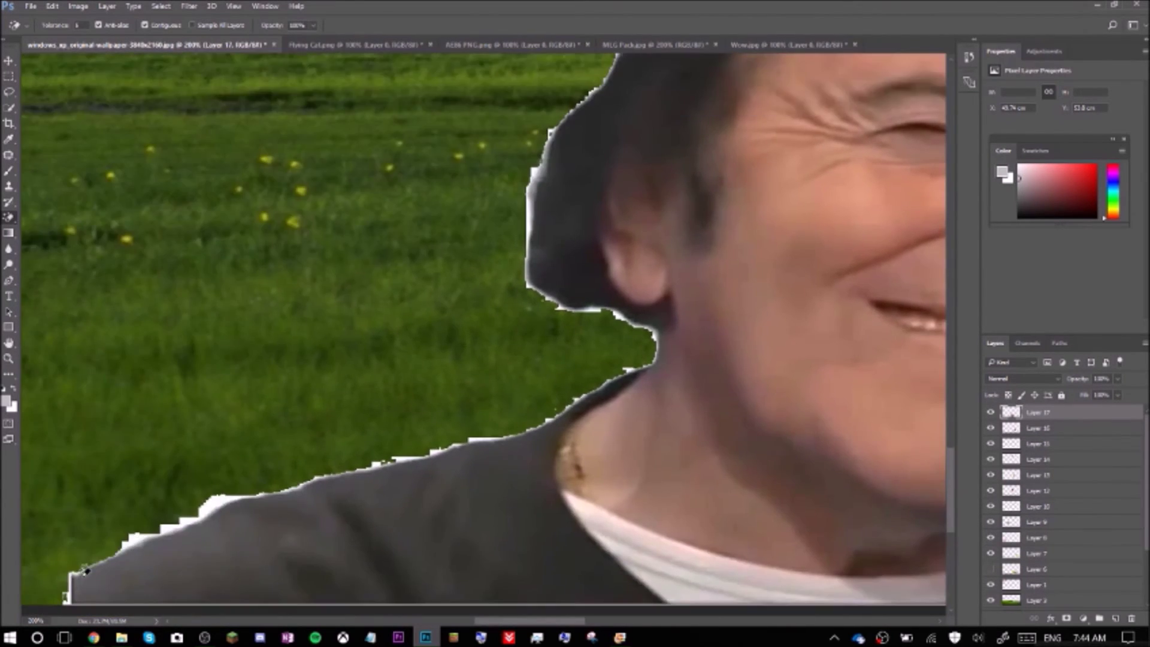
scroll(604, 481, "down", 1)
scroll(604, 481, "right", 8)
left_click_drag(725, 66, 761, 522)
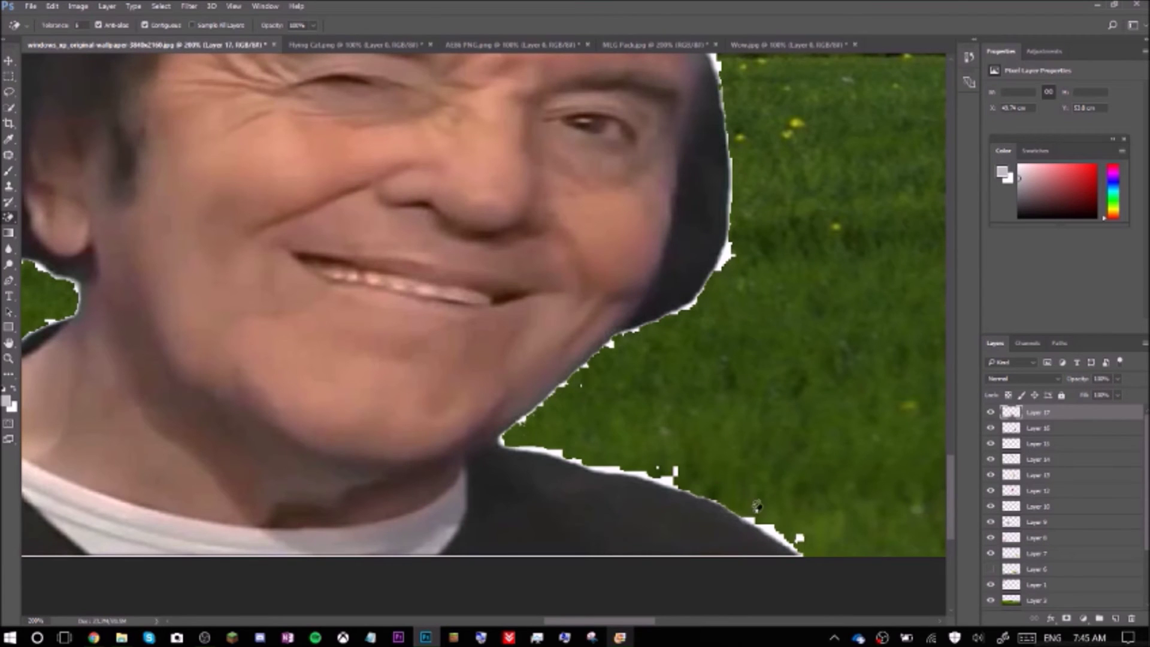
Touch up the cut-out's remaining edges with the brush eraser and fit the collage on screen.
key("e")
left_click_drag(749, 521, 725, 216)
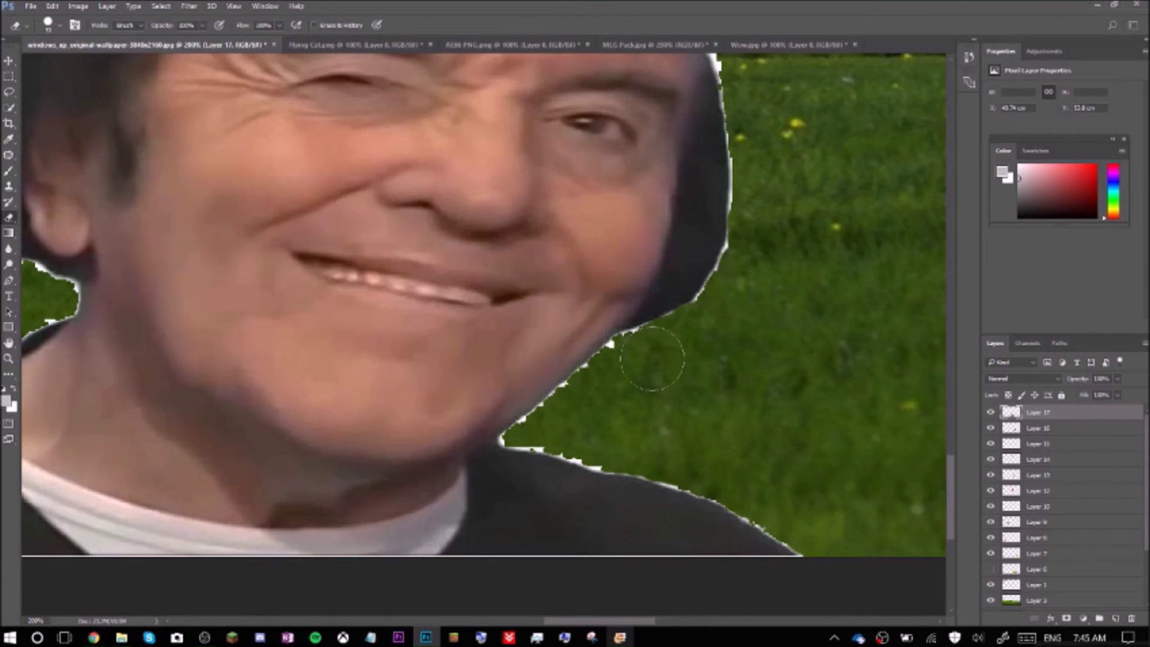
scroll(480, 300, "up", 6)
left_click_drag(599, 144, 713, 383)
left_click_drag(710, 335, 575, 140)
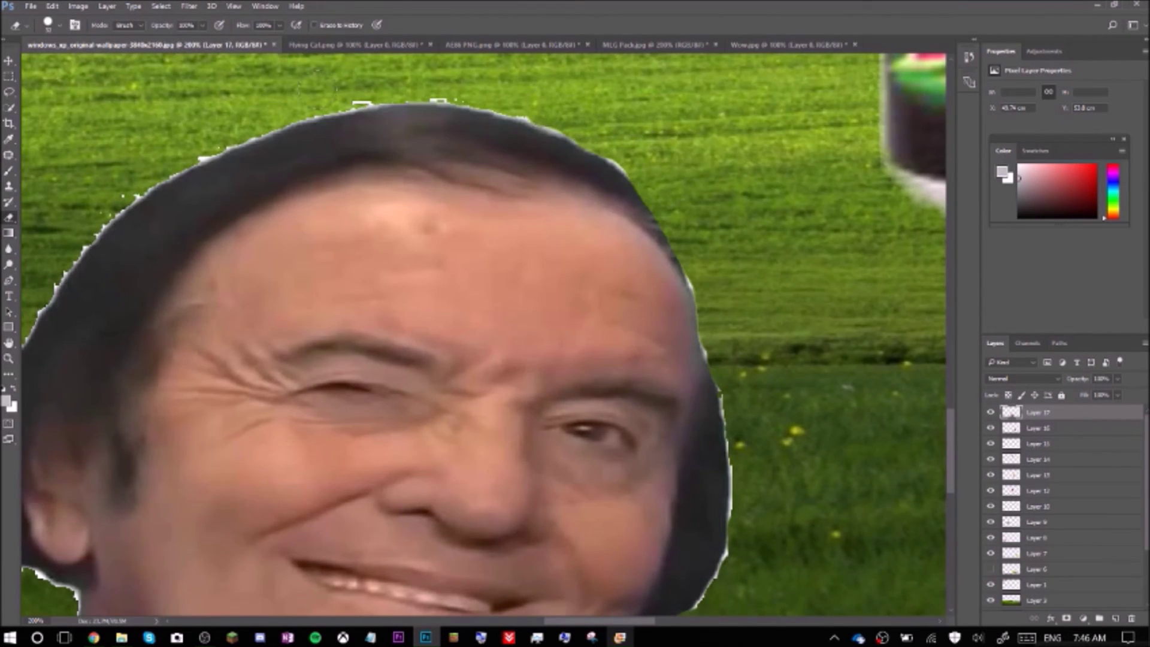
scroll(494, 299, "down", 5)
key("ctrl+0")
Save the glitched Windows XP meme image from the browser as ERR XP.
right_click(421, 366)
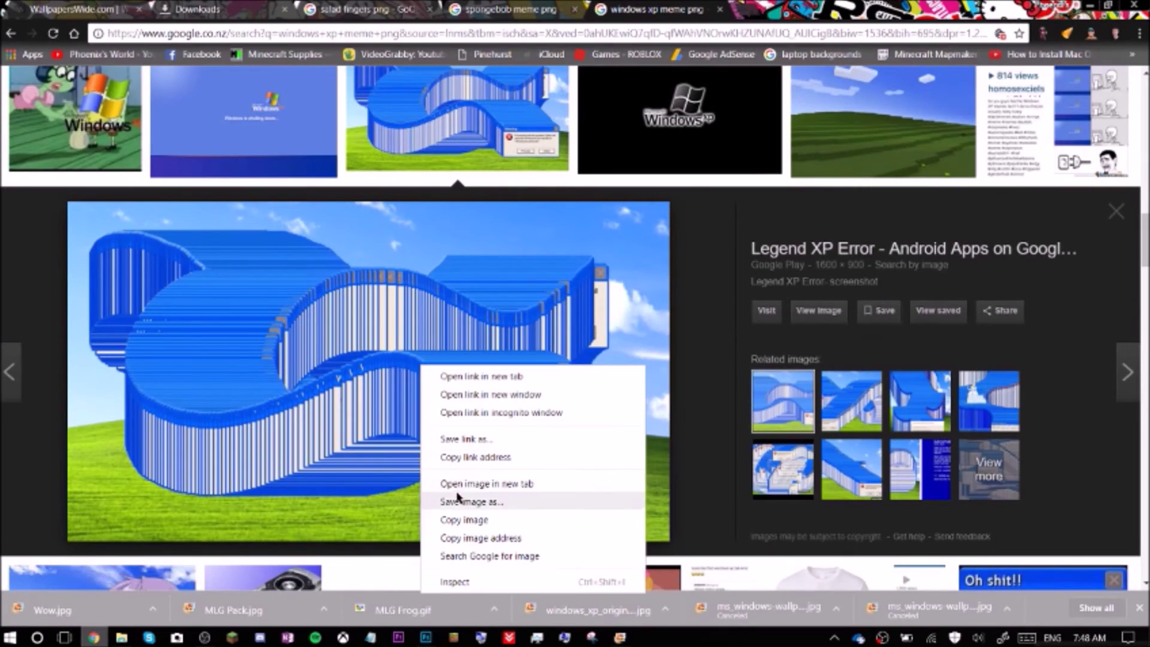
left_click(441, 497)
type("ERR XP")
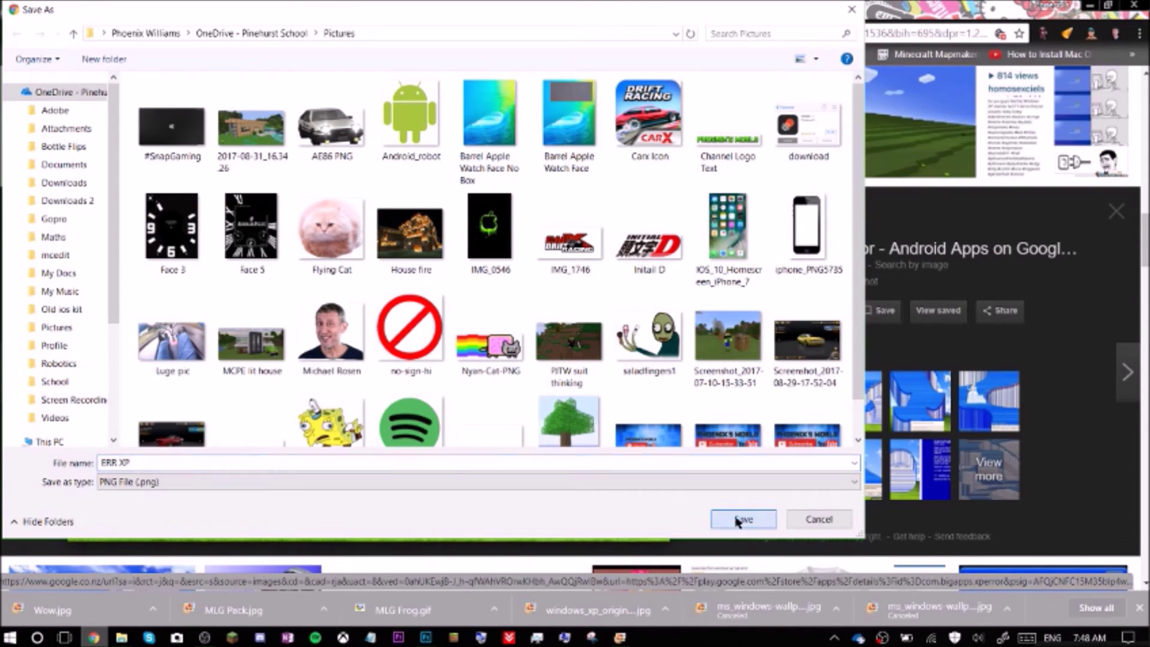
left_click(744, 518)
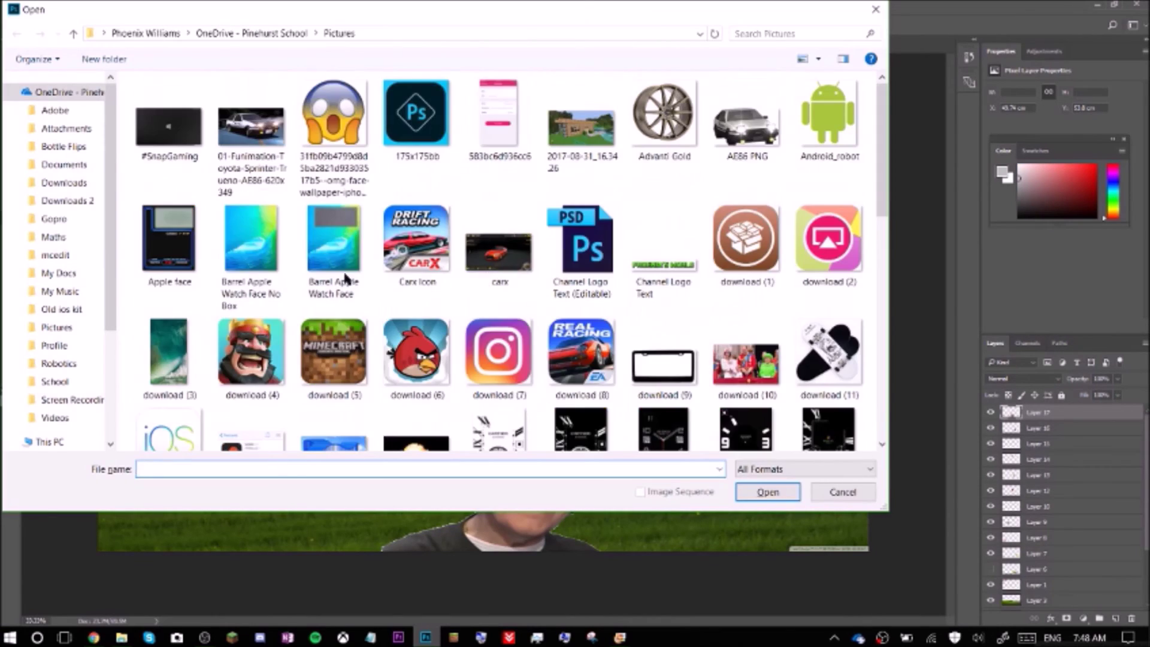
scroll(420, 270, "down", 3)
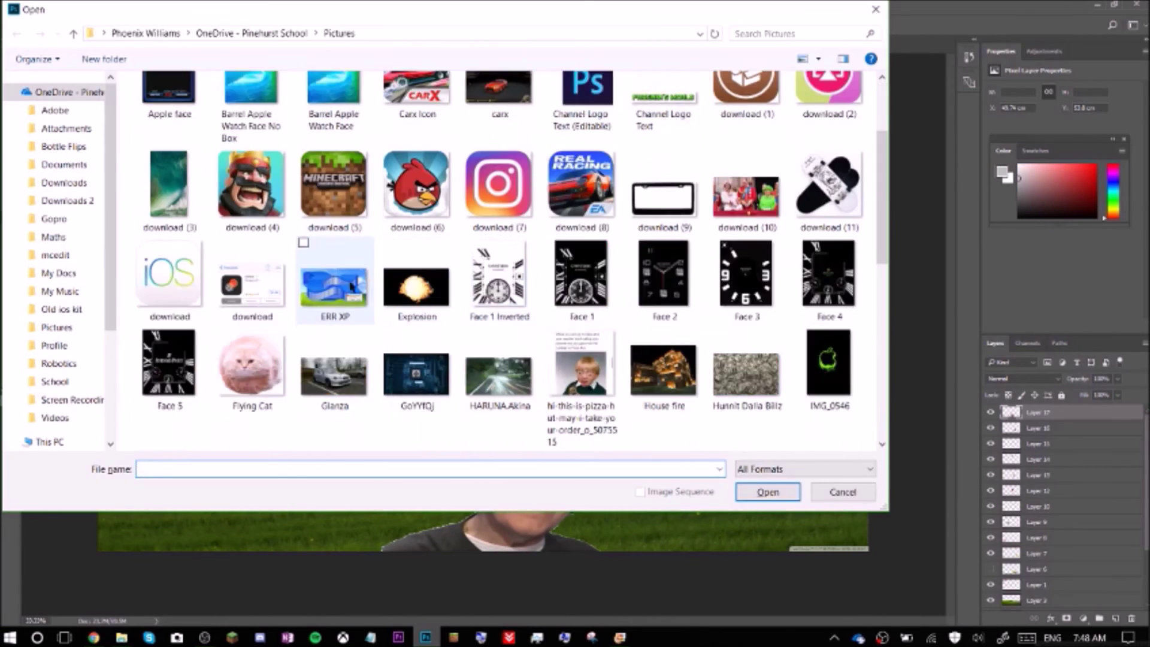
Open ERR XP.png and quick-select the blue glitched shape, undoing a trial delete.
double_click(346, 276)
key("w")
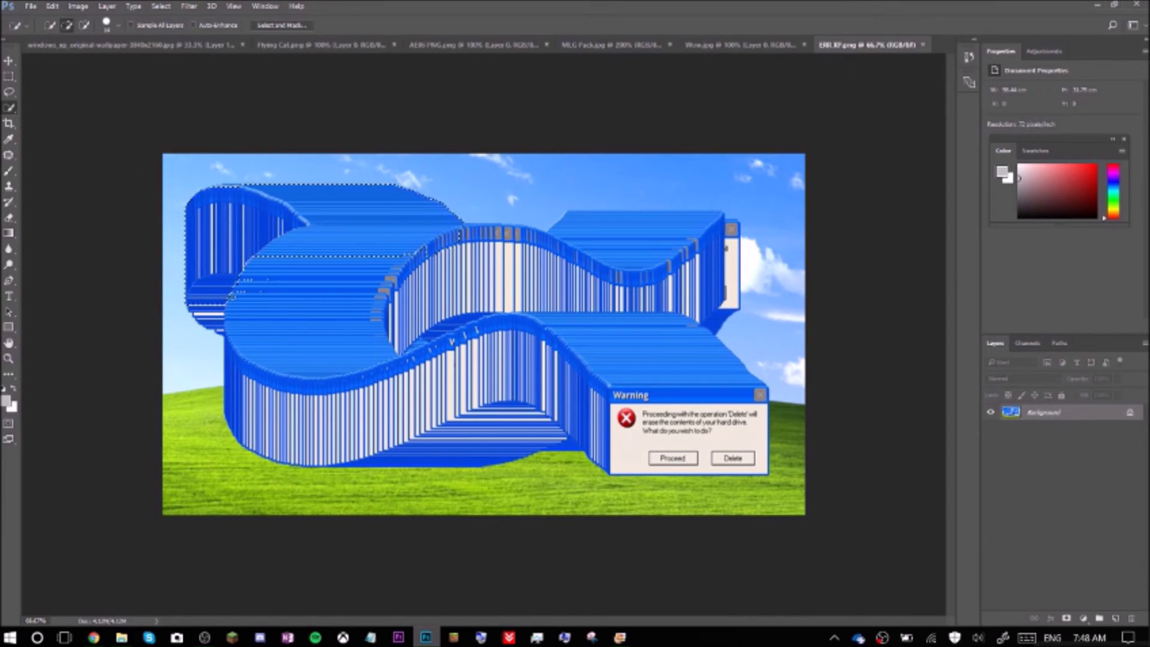
left_click_drag(420, 264, 390, 317)
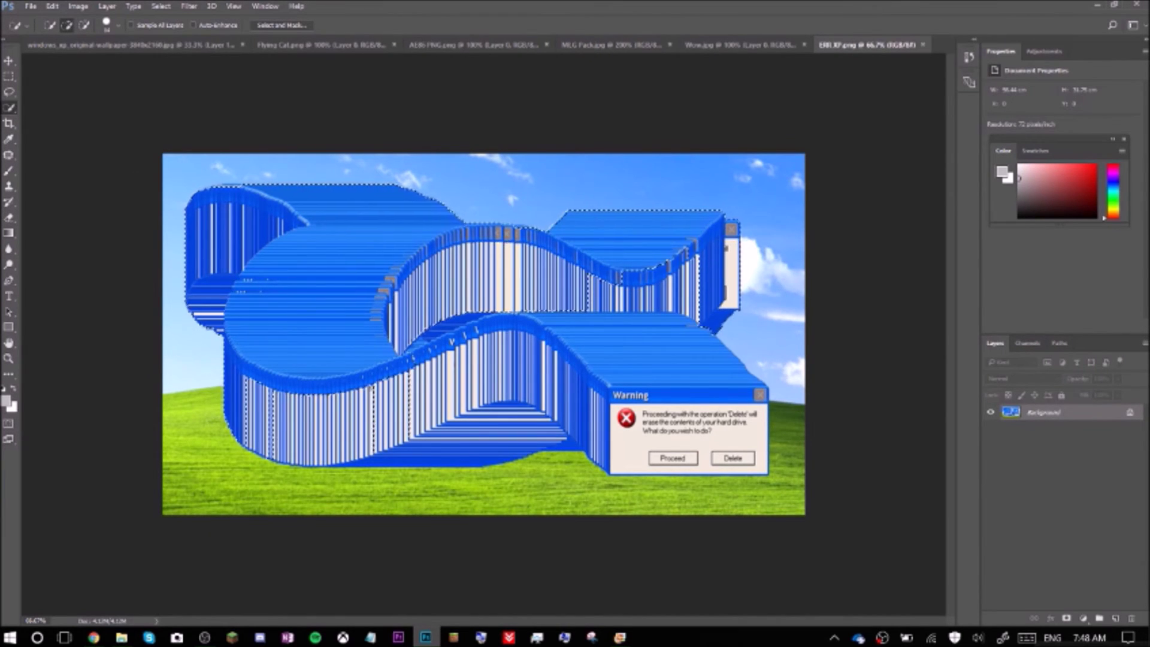
left_click_drag(414, 395, 503, 419)
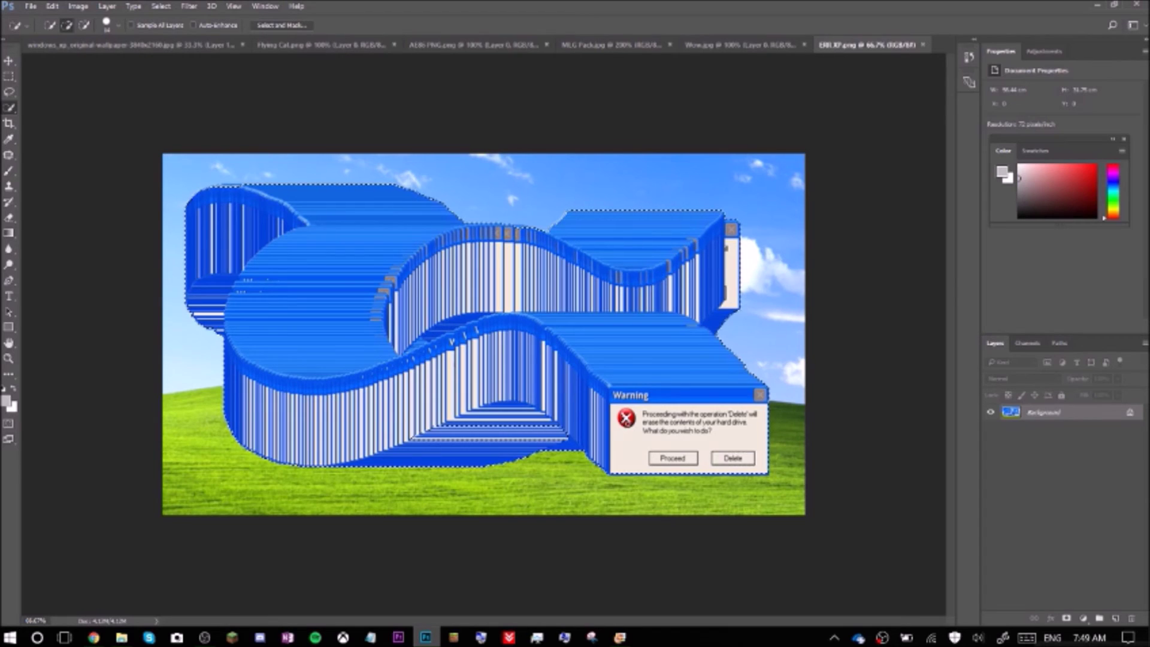
key("BackSpace")
key("ctrl+z")
key("ctrl+z")
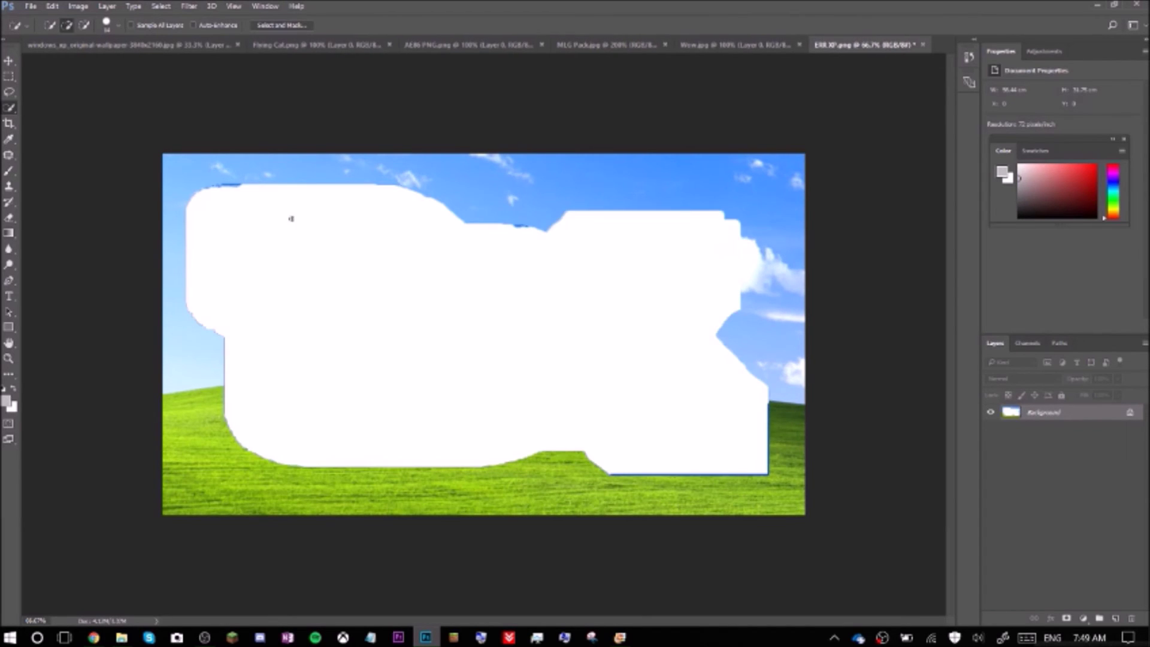
key("ctrl+plus")
key("ctrl+plus")
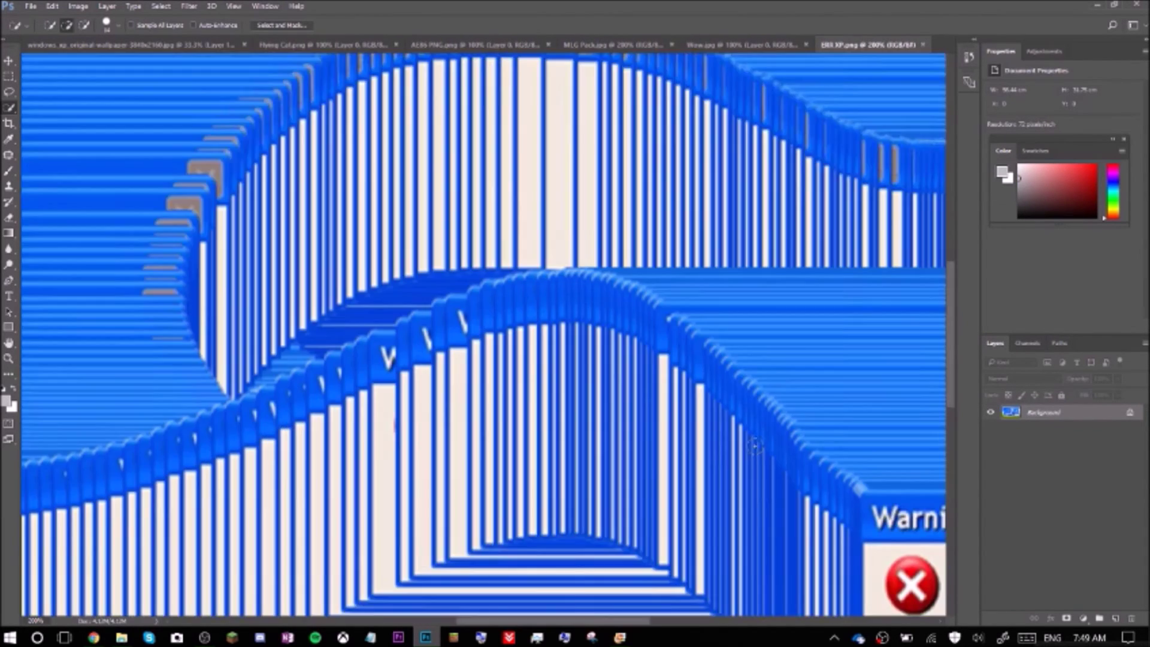
scroll(754, 446, "down", 5)
left_click_drag(575, 621, 677, 624)
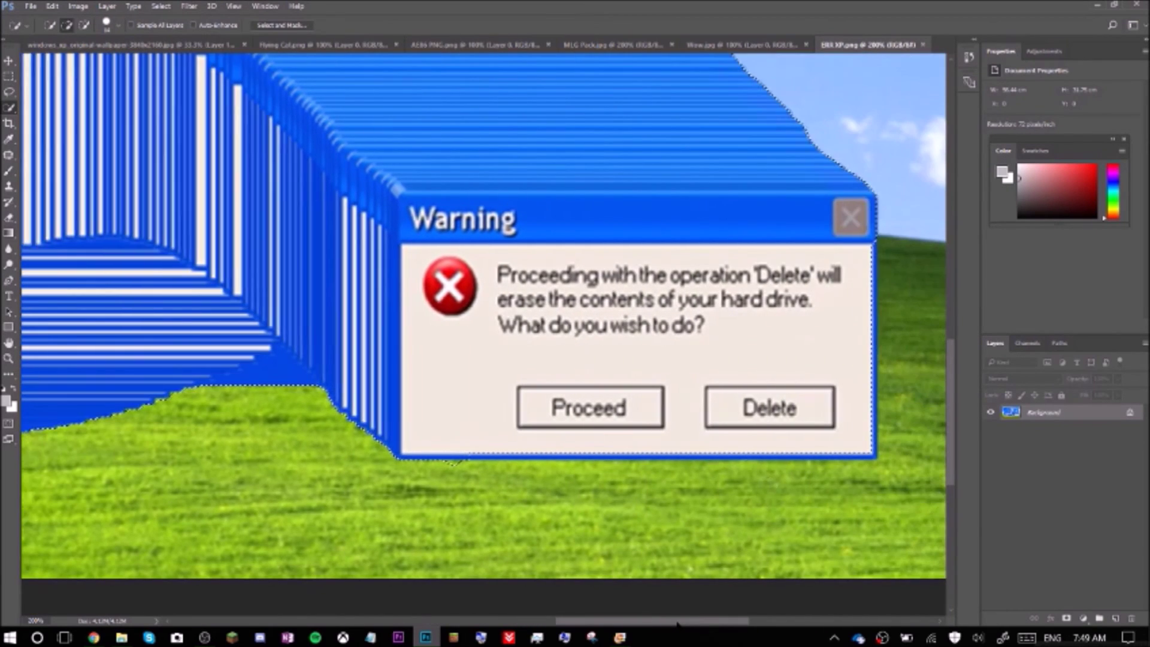
Move the glitch cut-out into the collage, shrink it and place it near the top beside Nyan Cat.
key("ctrl+Tab")
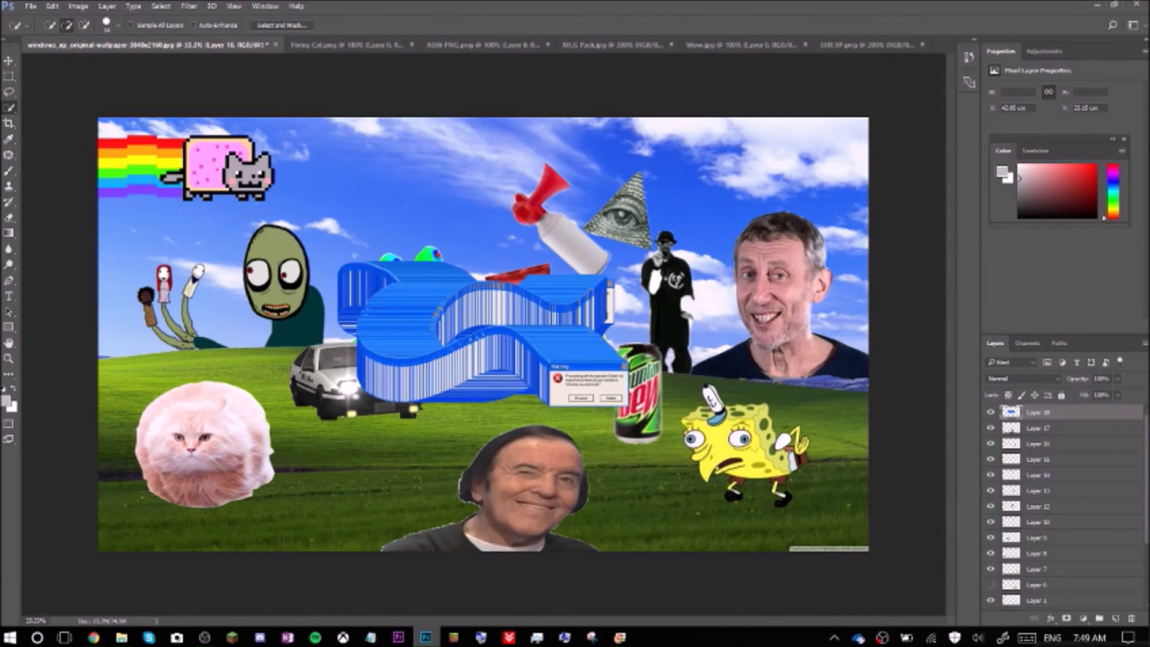
key("v")
left_click_drag(520, 355, 667, 457)
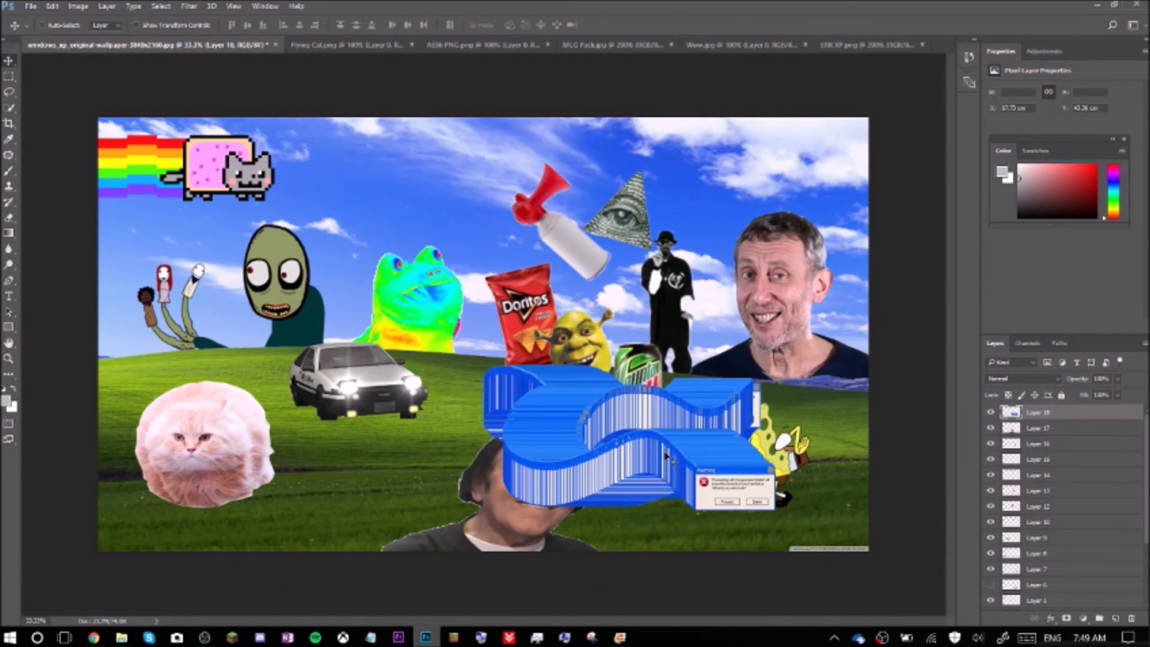
left_click_drag(633, 484, 357, 202)
left_click(30, 6)
left_click(54, 174)
Save the collage to Documents as PNG 'ULTIMATE MEME WALLPAPER!!!', accepting the PNG Options.
type("w")
key("BackSpace")
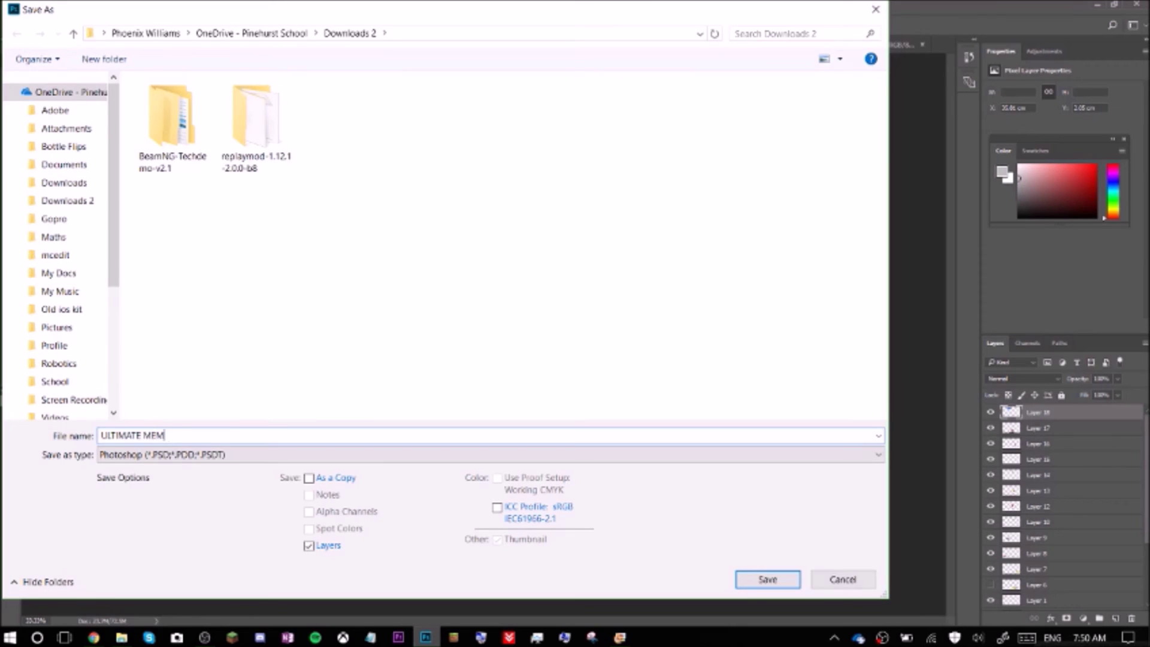
type("E WALLPAPER!!!")
left_click(193, 455)
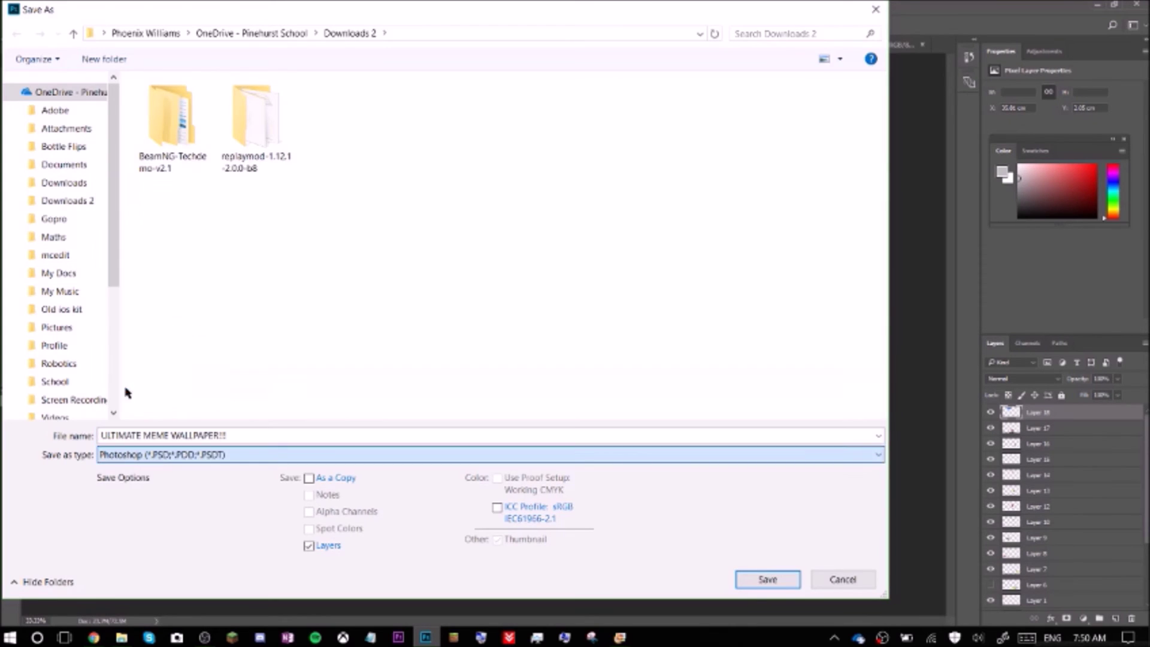
left_click(239, 390)
left_click(64, 164)
left_click(743, 578)
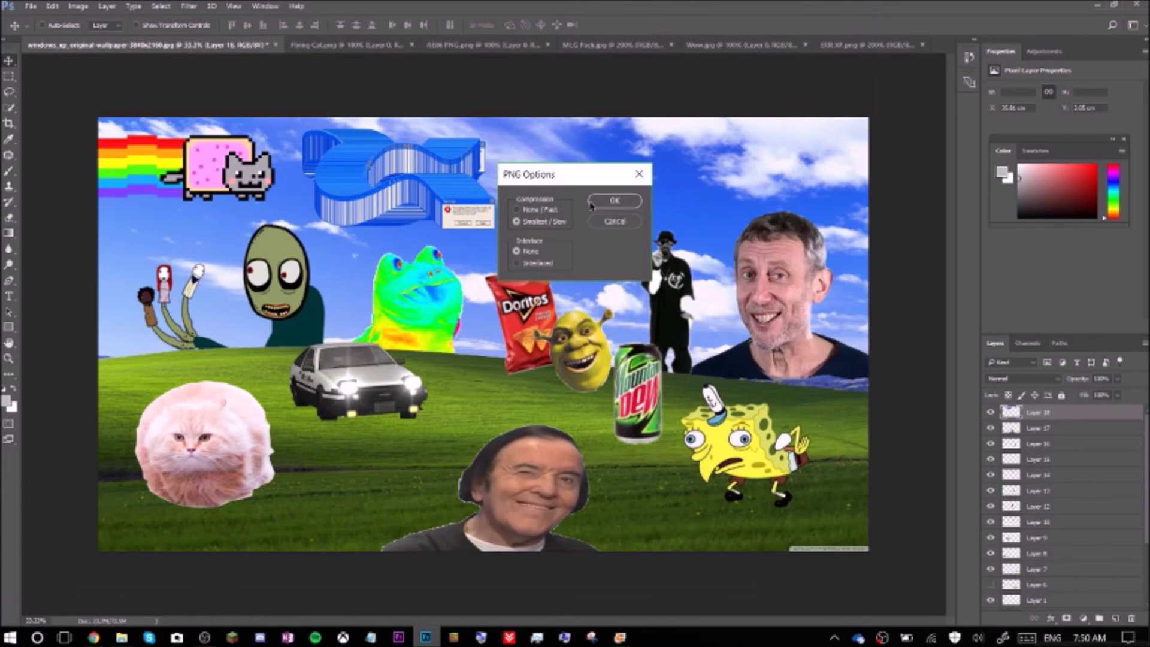
left_click(516, 221)
key("Return")
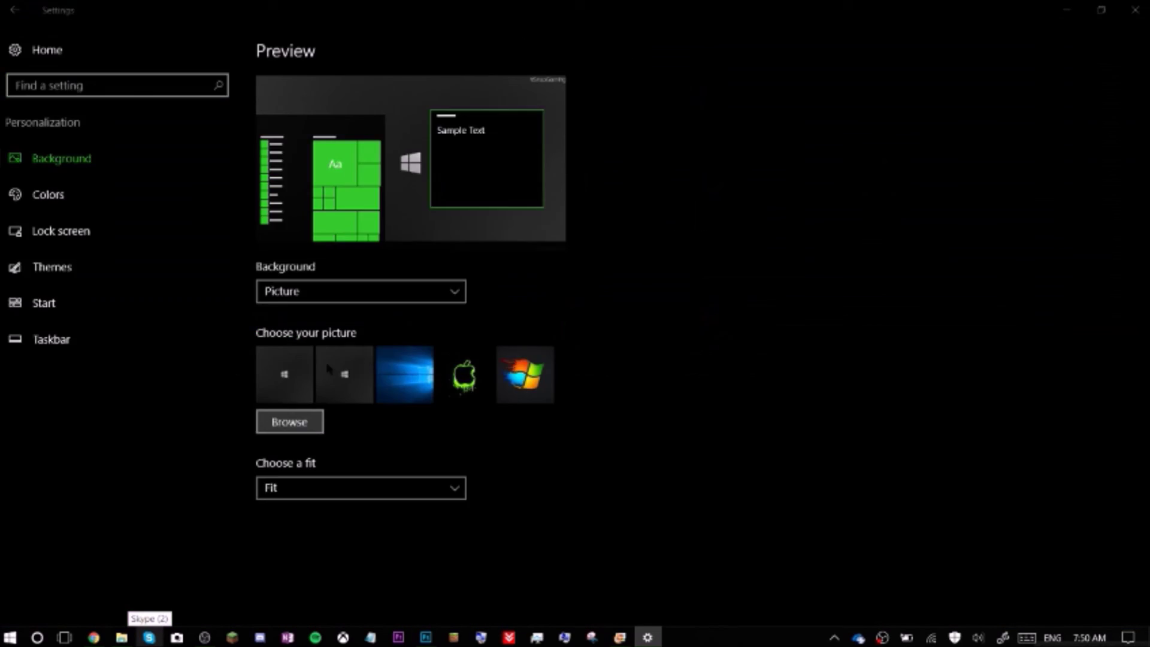
Pick ULTIMATE MEME WALLPAPER!!! from Documents as the desktop background, then show the desktop.
left_click(290, 420)
scroll(67, 124, "up", 2)
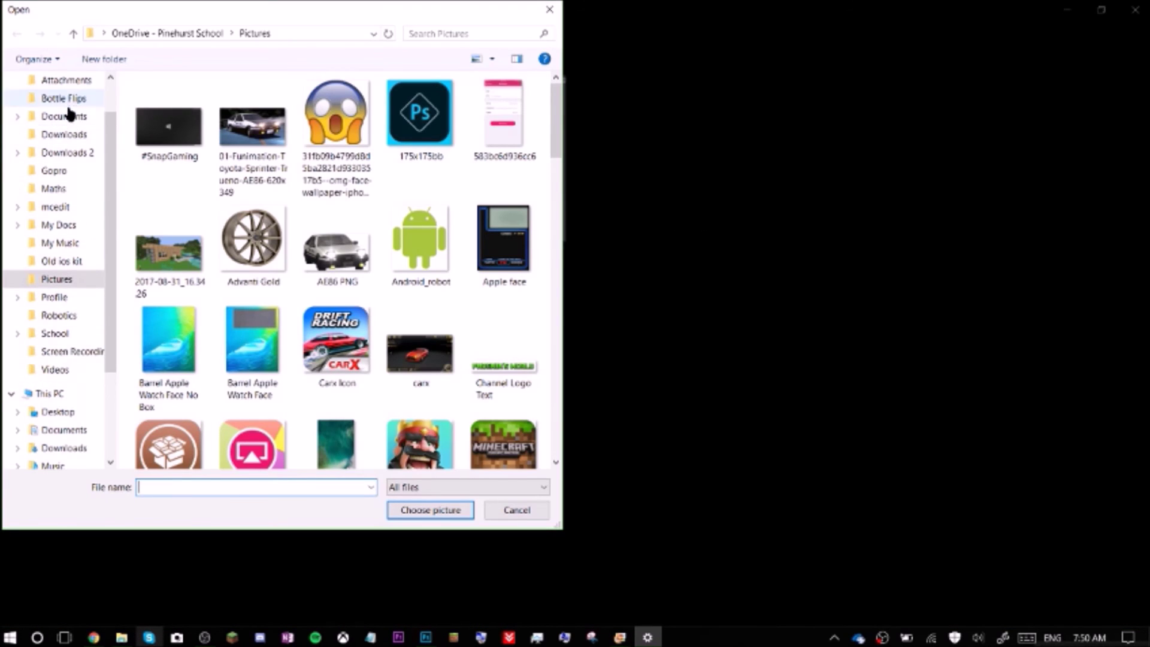
left_click(76, 120)
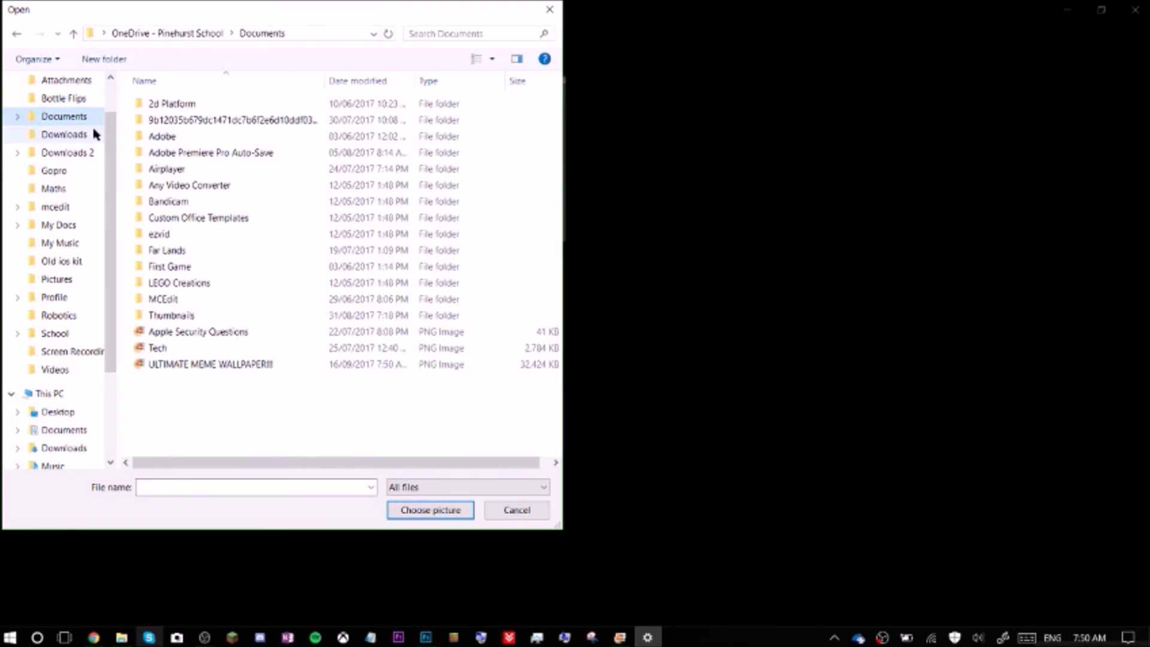
double_click(192, 364)
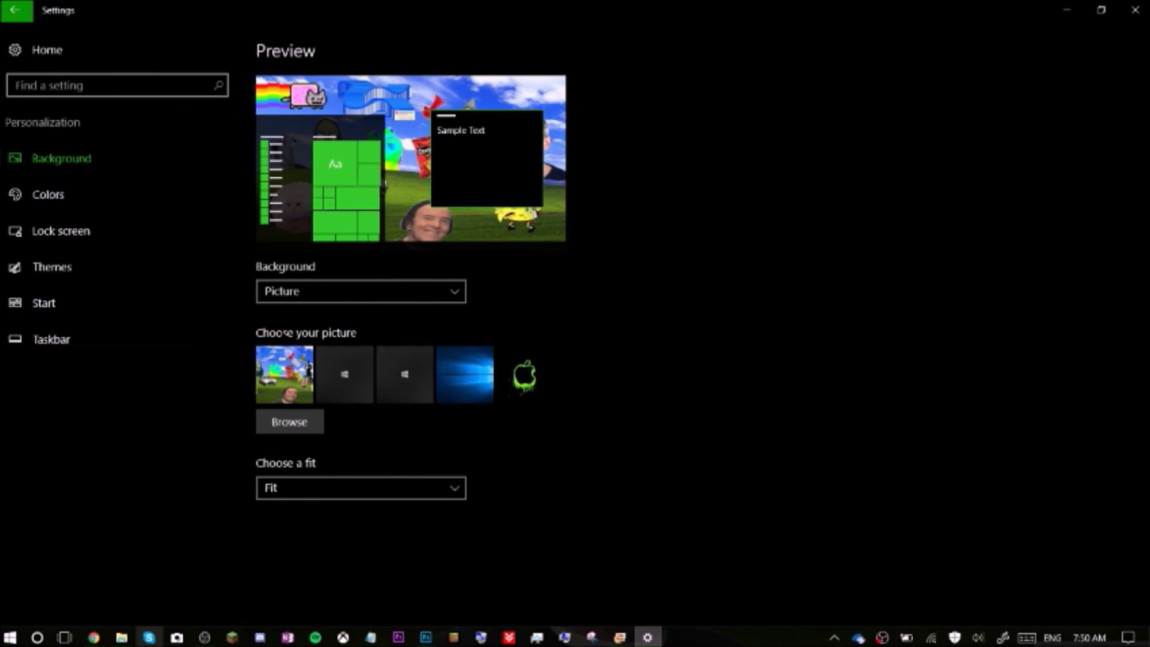
key("super+d")
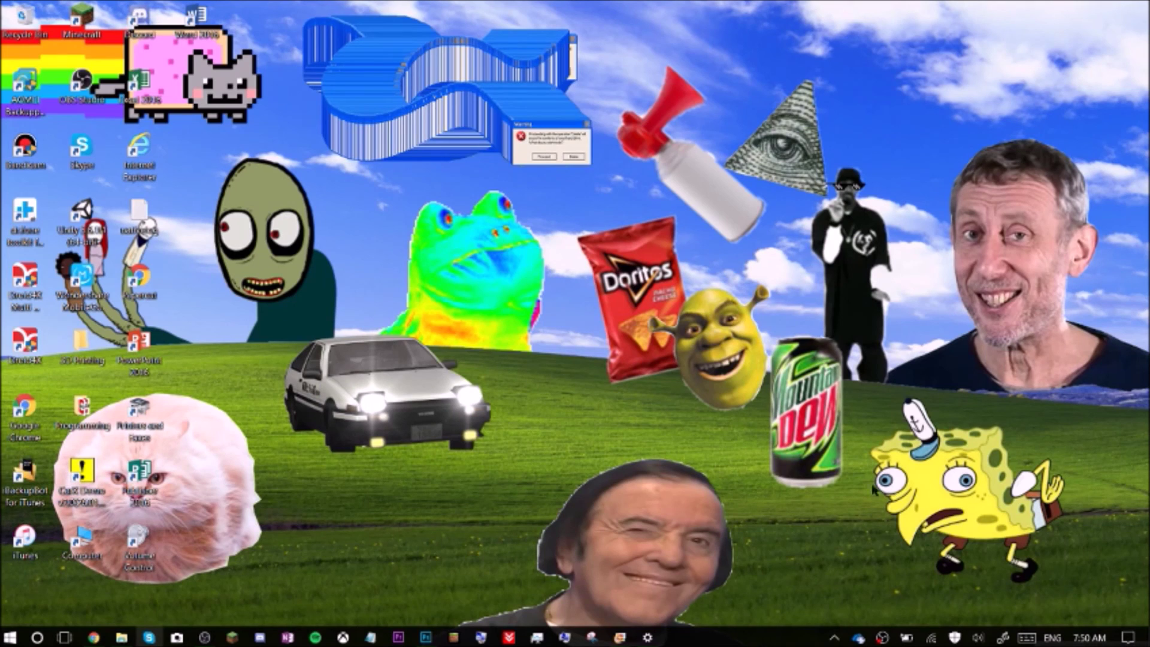